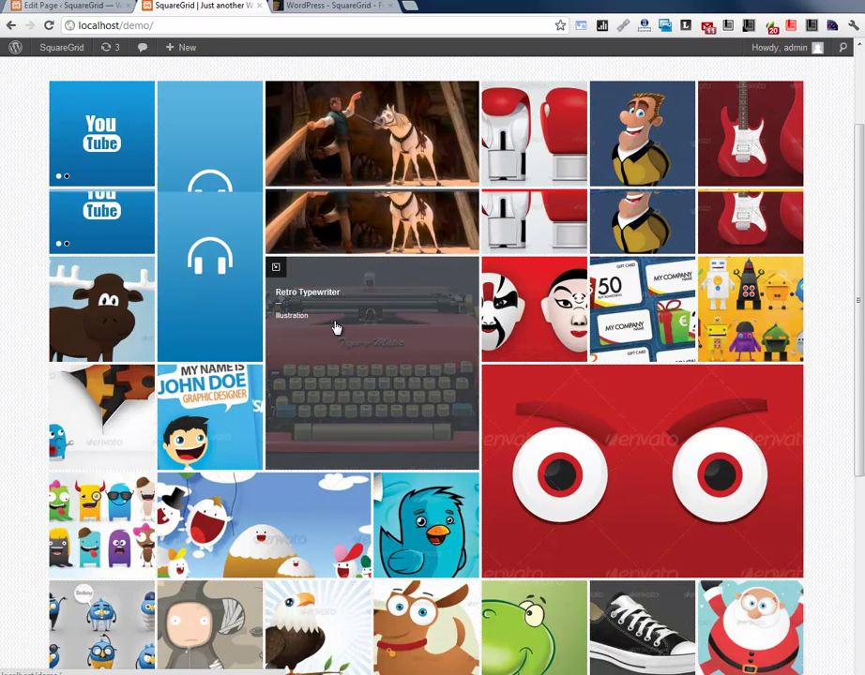
Step: Scroll back to the top of the SquareGrid demo portfolio page
scroll(336, 327, up, 1)
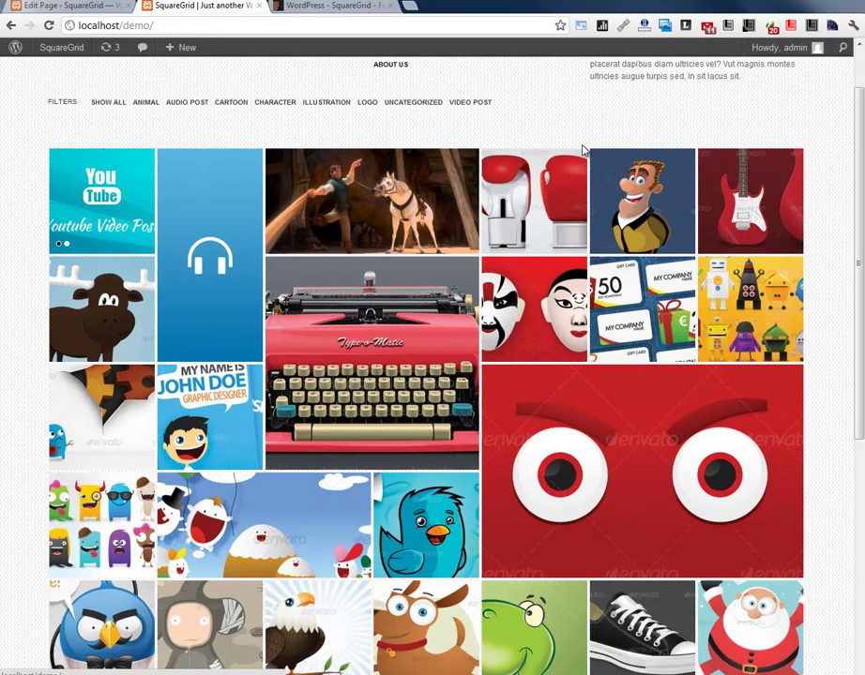
scroll(582, 150, up, 1)
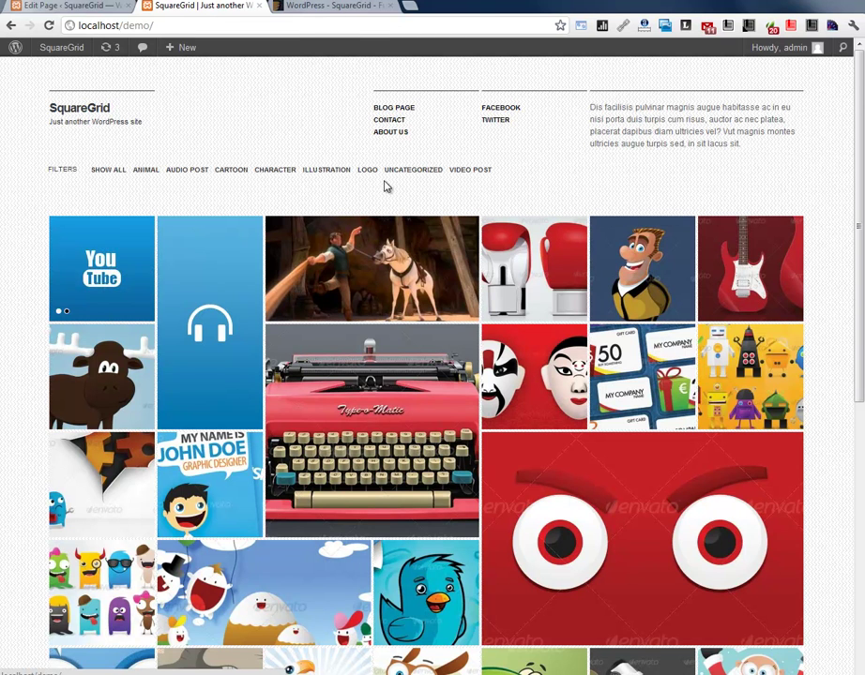
Step: Read the VERSION 1.2 entries in the ThemeForest SquareGrid changelog, then return to the demo site
click(328, 6)
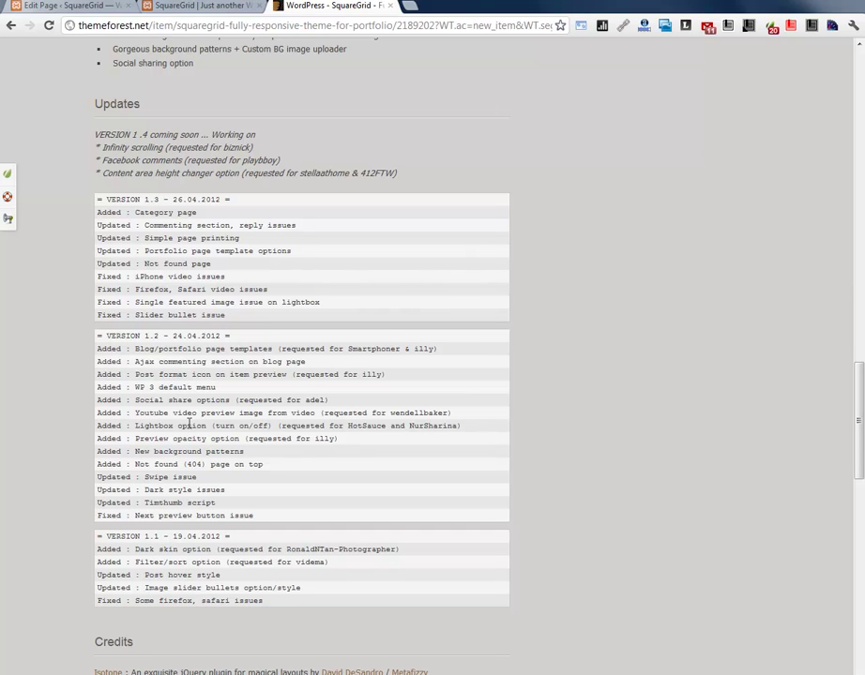
drag(146, 333, 162, 334)
drag(146, 200, 122, 178)
click(161, 212)
click(143, 7)
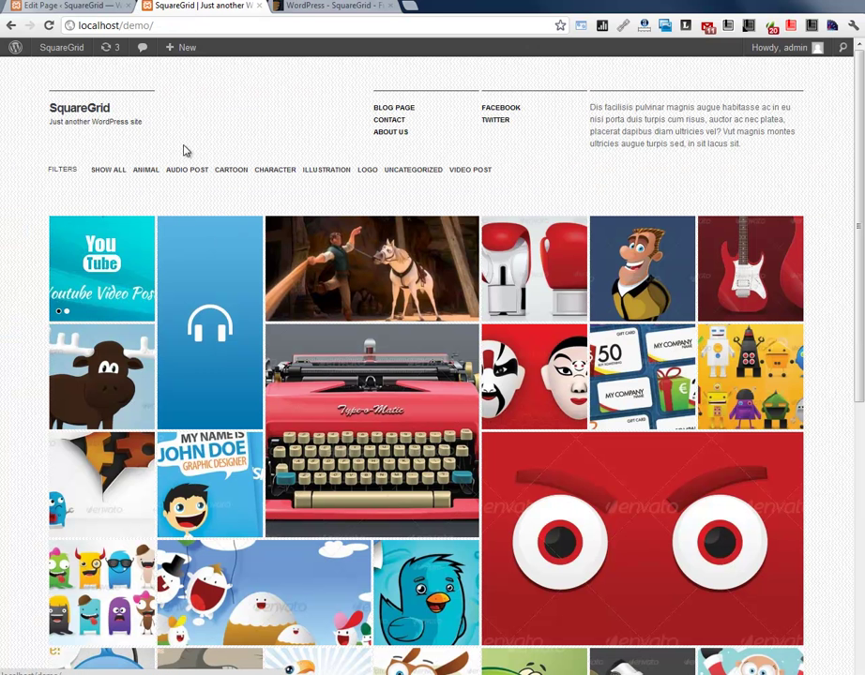
Step: Confirm the Blog page's Template dropdown stays set to Blog
click(78, 9)
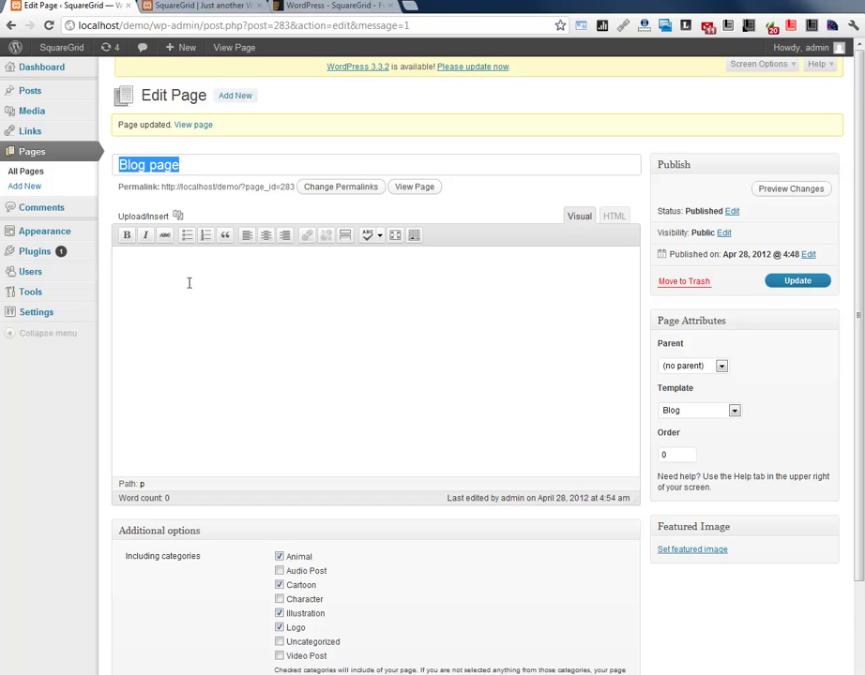
click(706, 413)
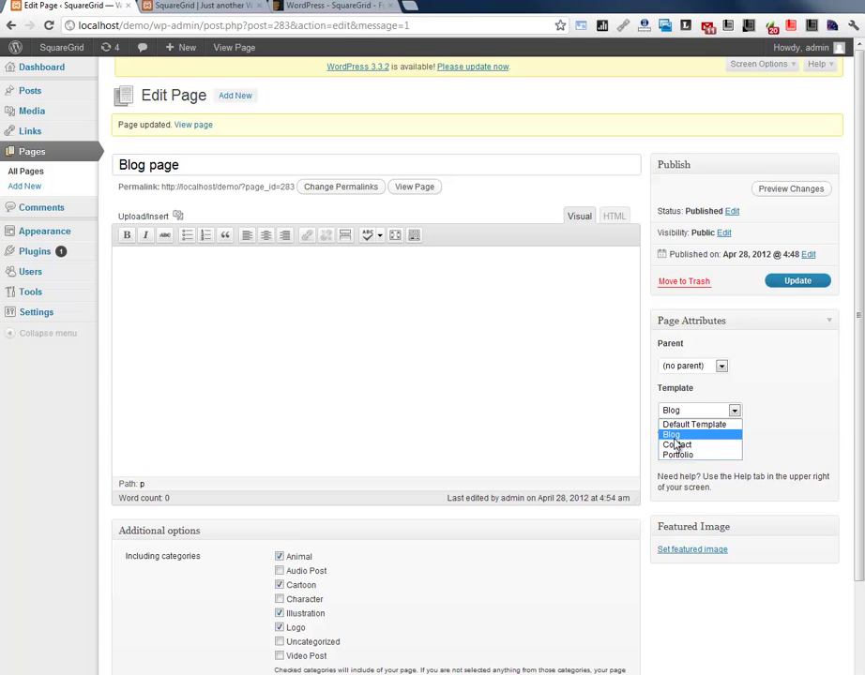
click(444, 424)
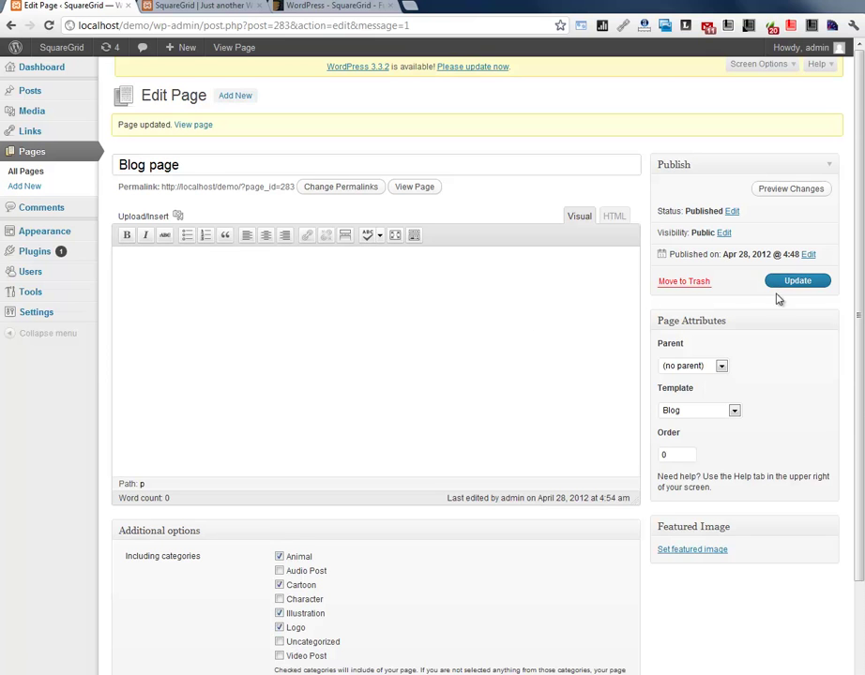
Step: Check the Posts per page value of 16 and open the live Blog page in a new tab
scroll(525, 441, down, 3)
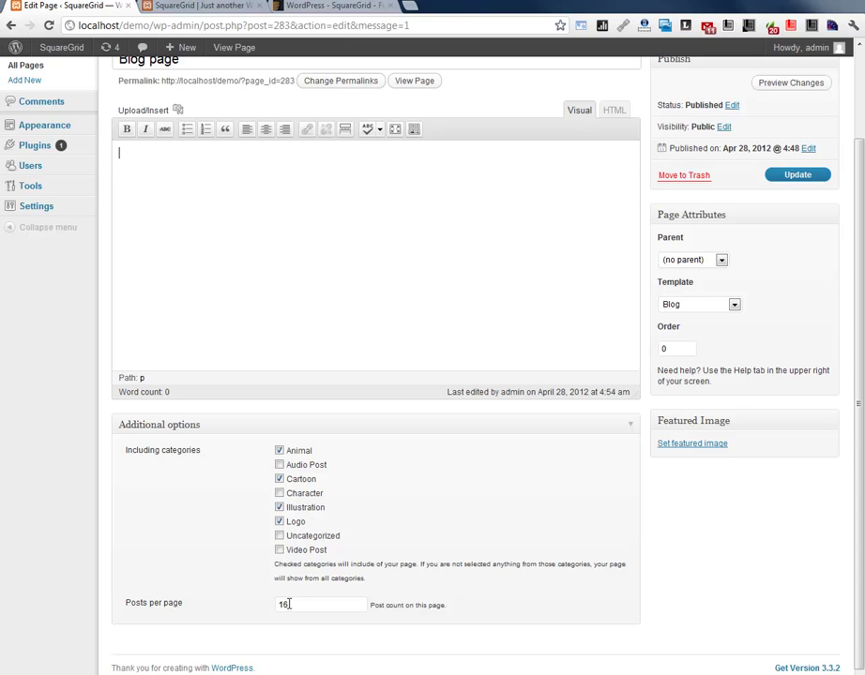
drag(289, 605, 259, 612)
click(243, 610)
scroll(674, 324, up, 2)
middle_click(410, 189)
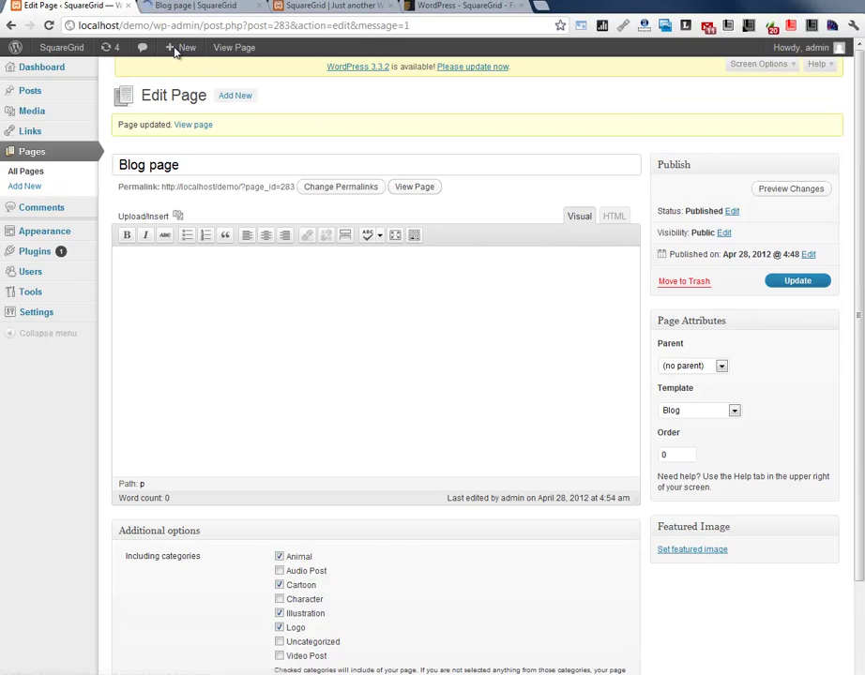
Step: On the live Blog page, expand the YouTube 'My latest post' tile
click(170, 7)
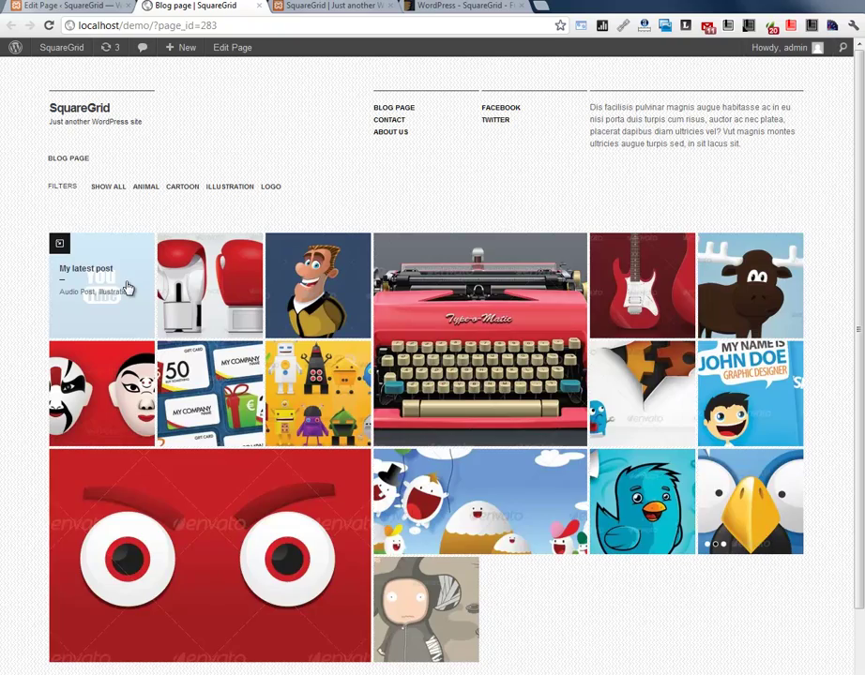
click(128, 288)
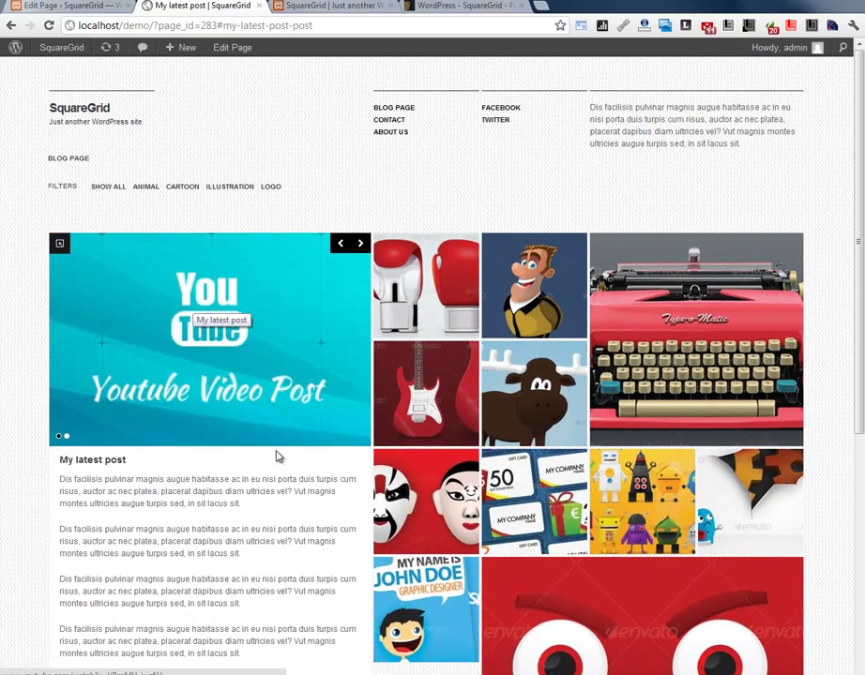
scroll(147, 464, down, 1)
scroll(140, 440, down, 2)
scroll(155, 429, down, 2)
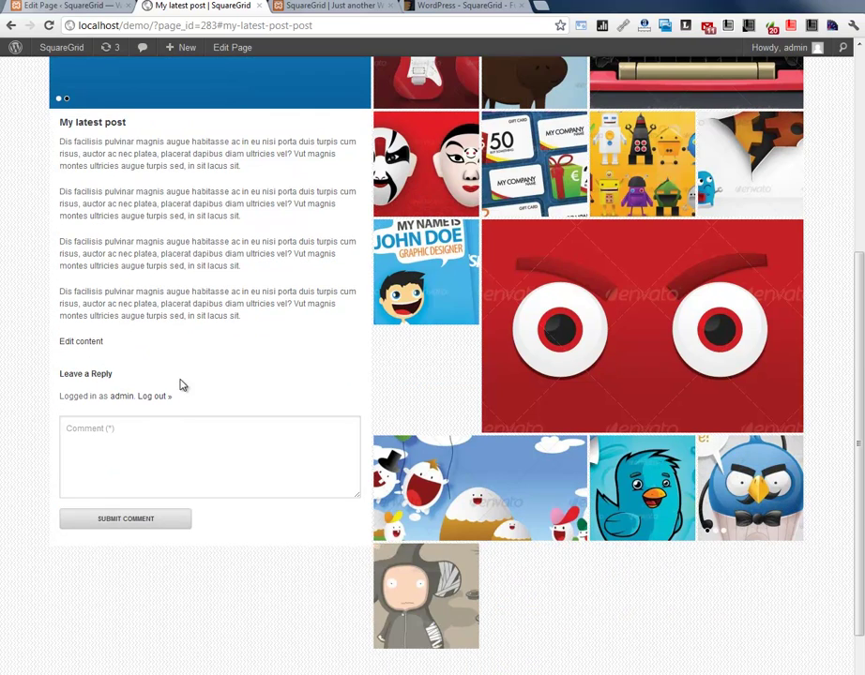
scroll(182, 385, up, 2)
scroll(182, 385, up, 1)
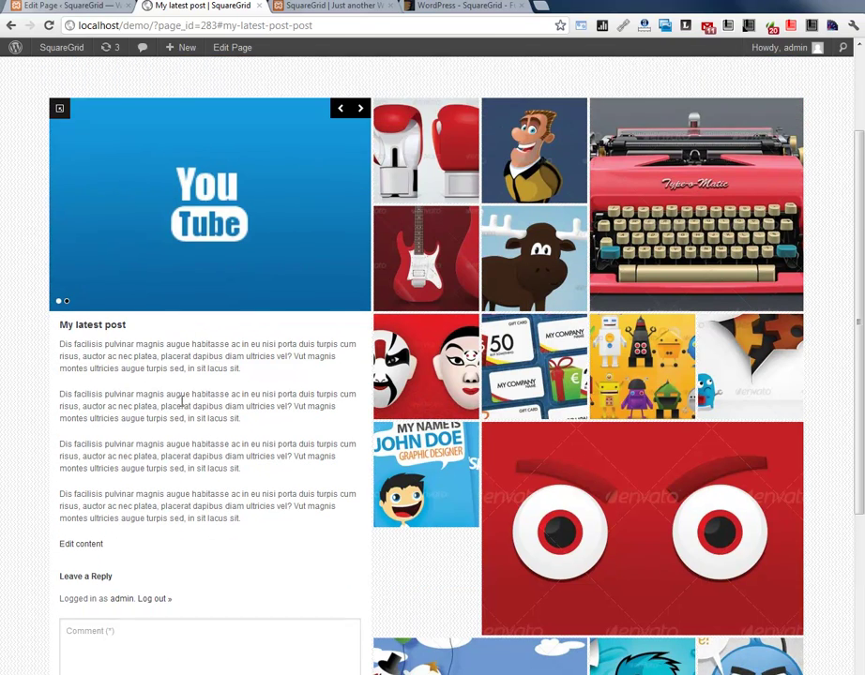
scroll(177, 389, down, 1)
Step: Select and read through the paragraphs of the 'My latest post' text
drag(147, 327, 215, 437)
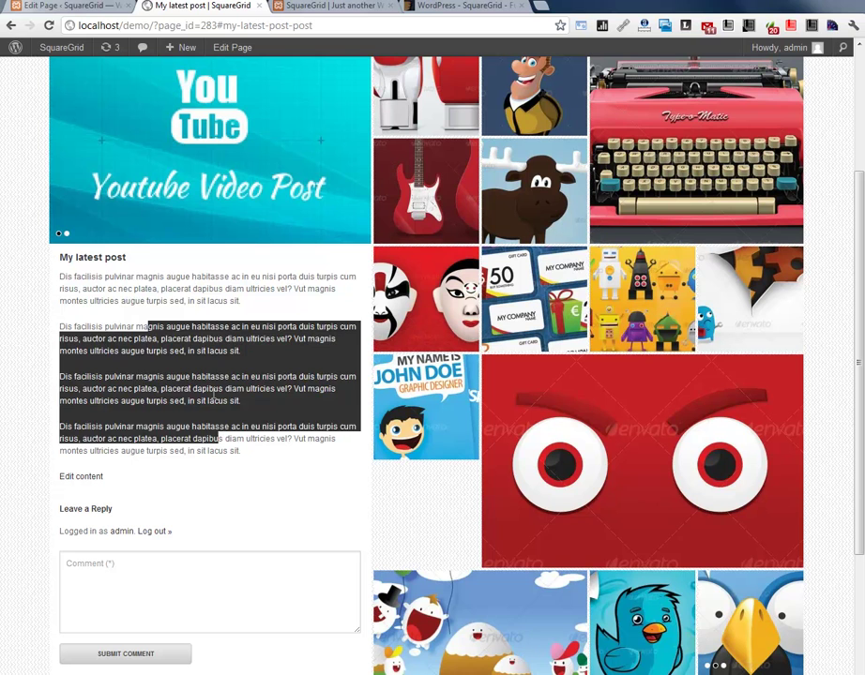
triple_click(206, 338)
triple_click(276, 339)
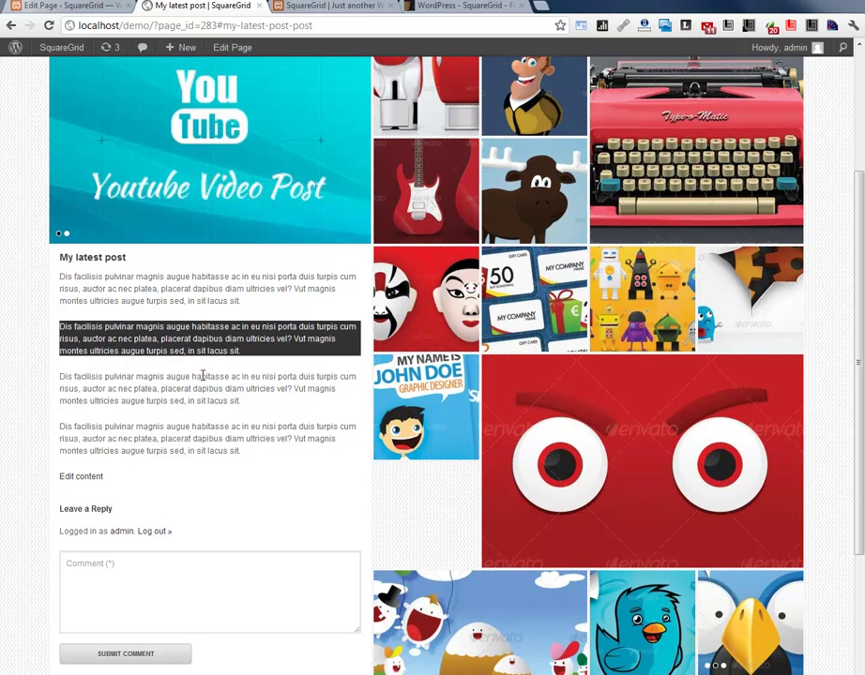
double_click(215, 427)
triple_click(198, 401)
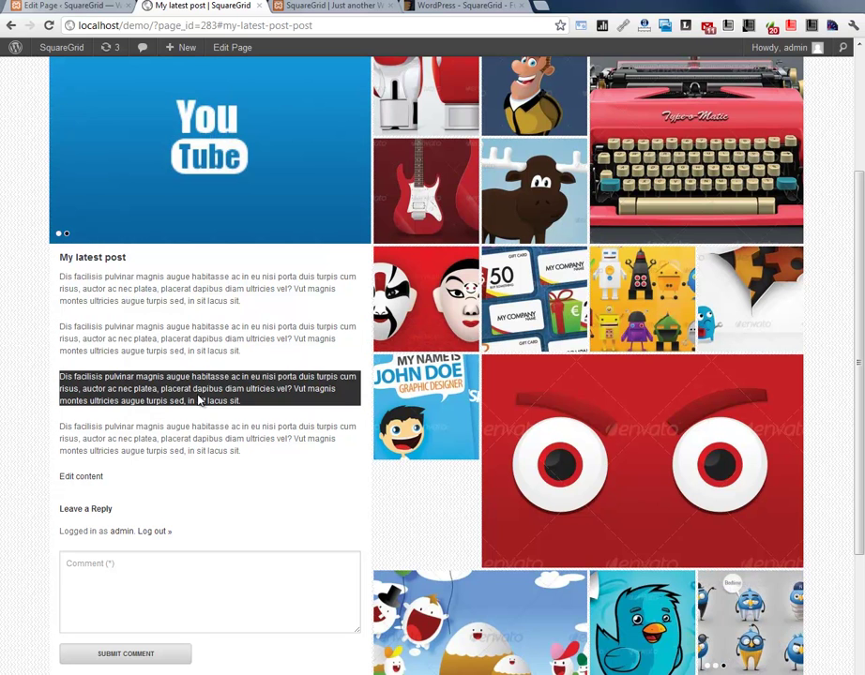
click(191, 378)
scroll(191, 380, up, 2)
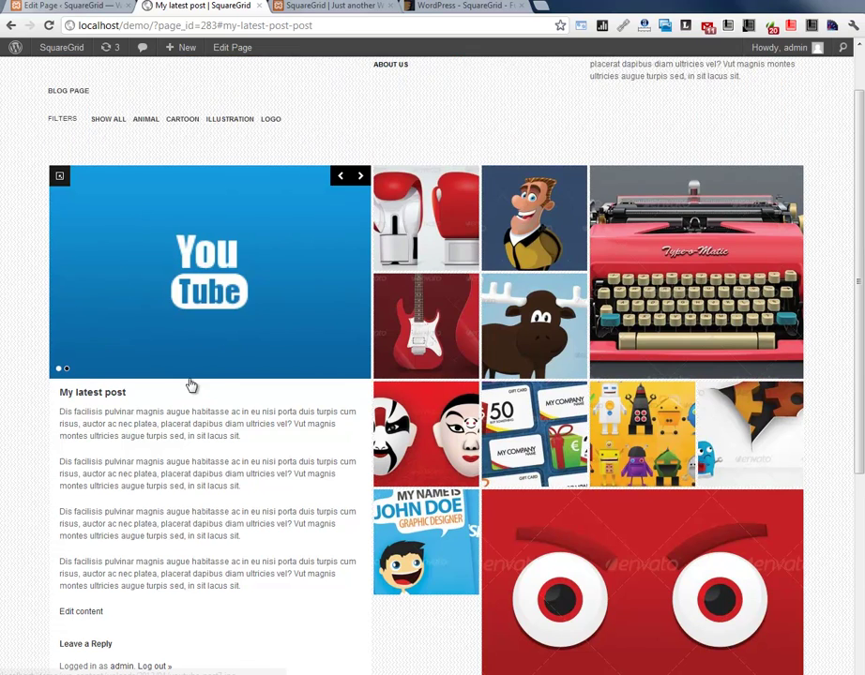
scroll(191, 380, down, 2)
scroll(192, 378, down, 3)
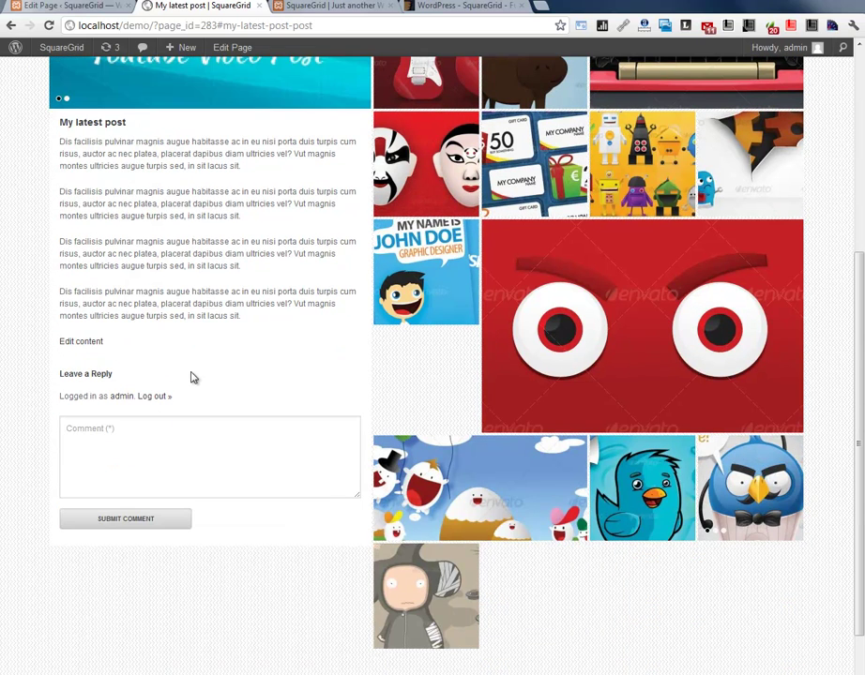
scroll(191, 378, up, 2)
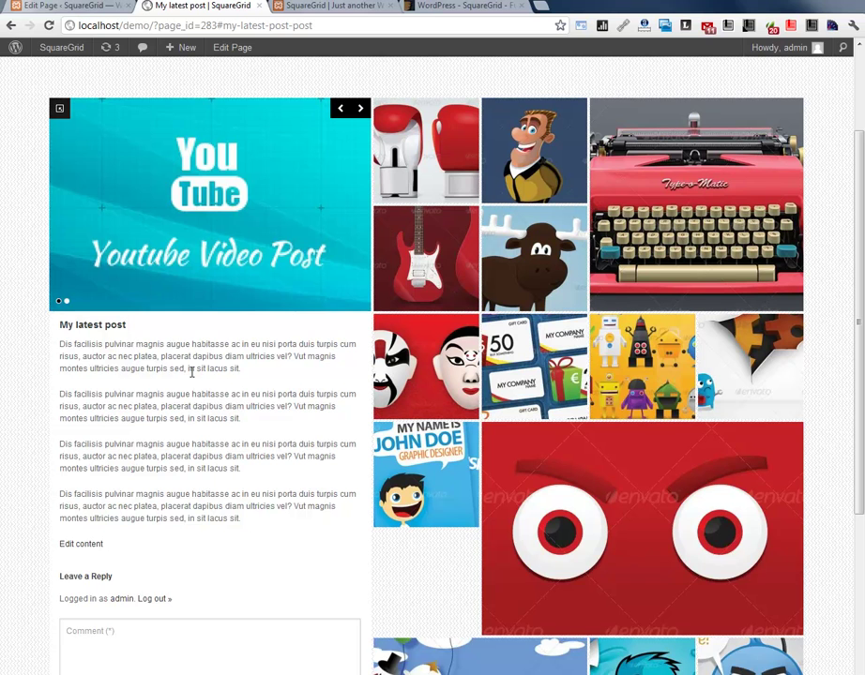
scroll(191, 375, up, 1)
scroll(225, 198, up, 1)
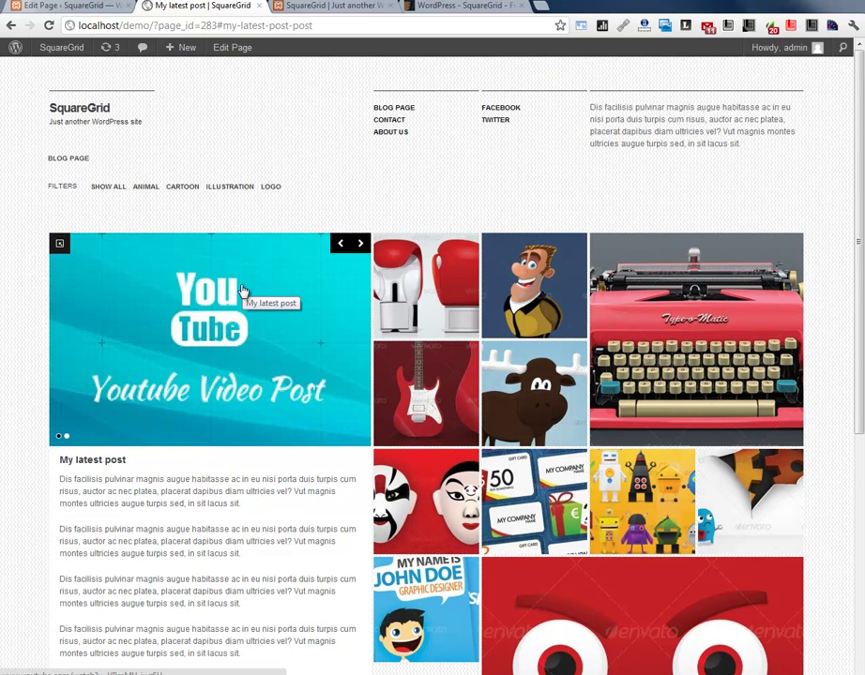
scroll(242, 290, down, 2)
scroll(242, 289, down, 2)
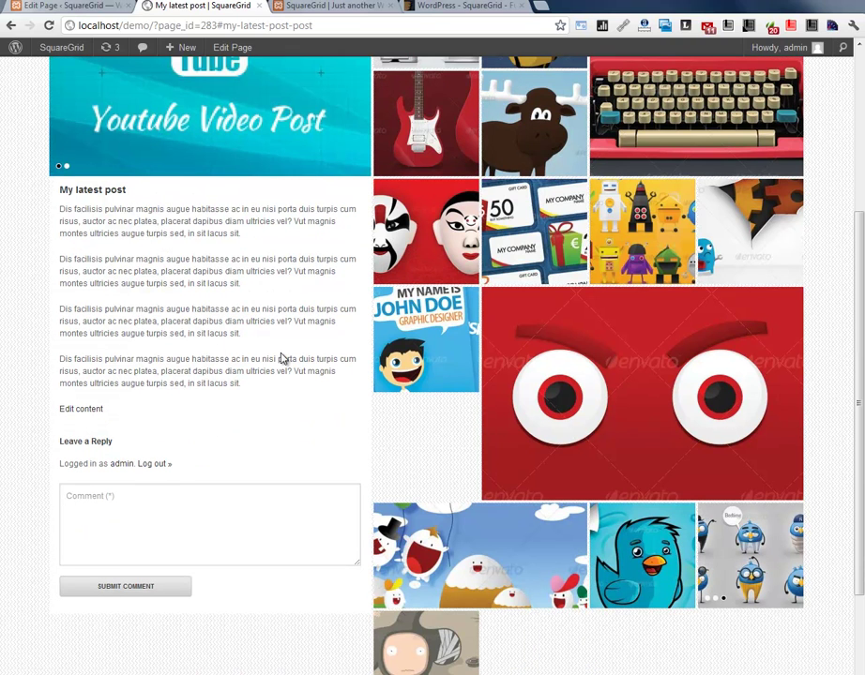
scroll(278, 359, down, 2)
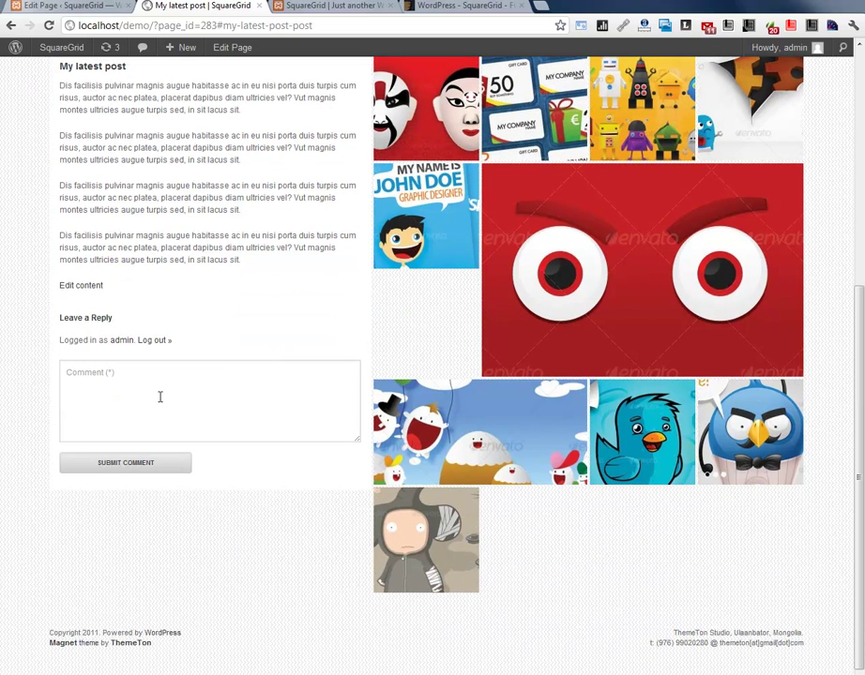
Step: Submit the comment 'my comment' on My latest post and scroll back up the page
click(160, 396)
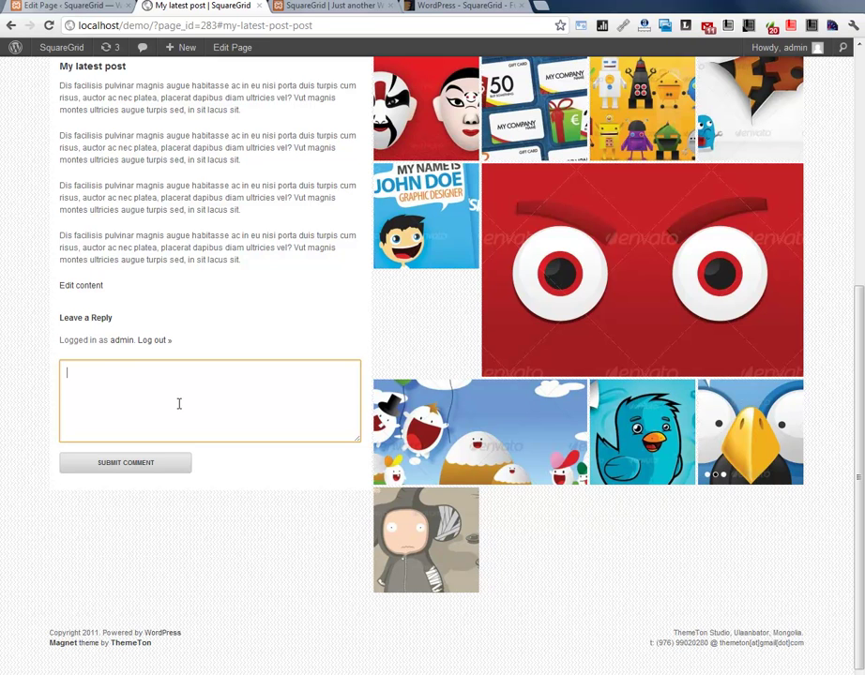
text(mycomment)
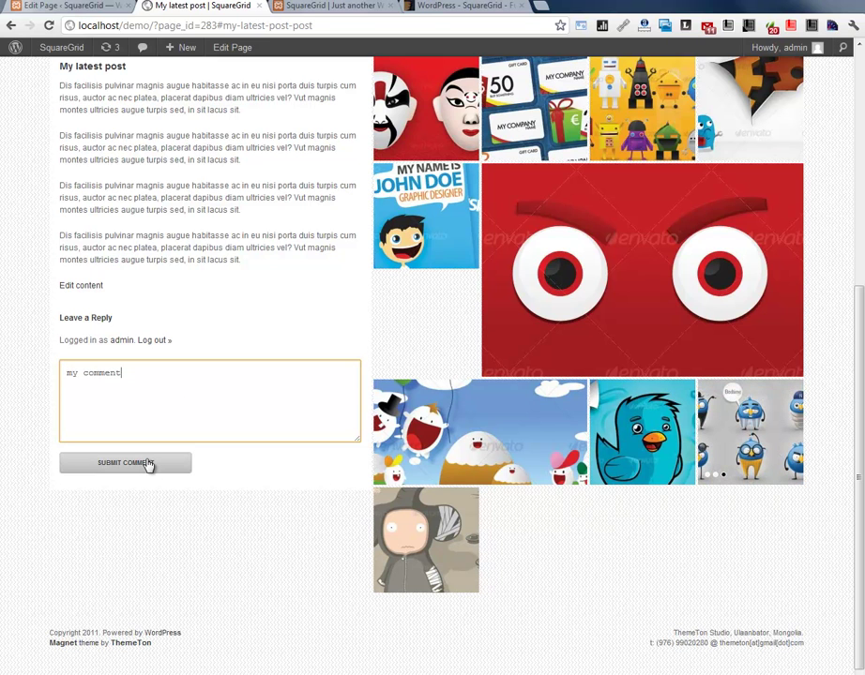
click(152, 464)
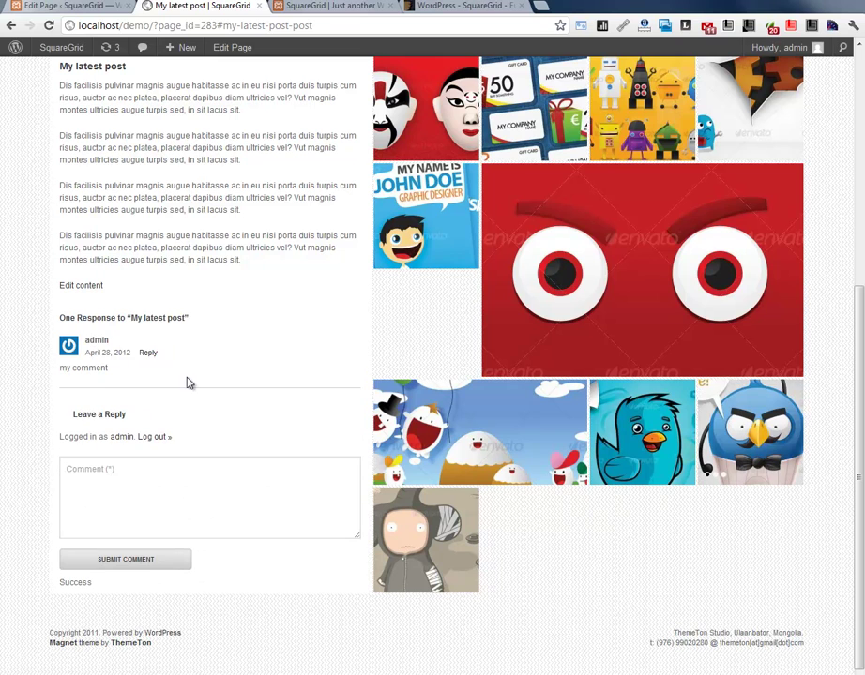
scroll(193, 386, up, 3)
scroll(197, 392, down, 1)
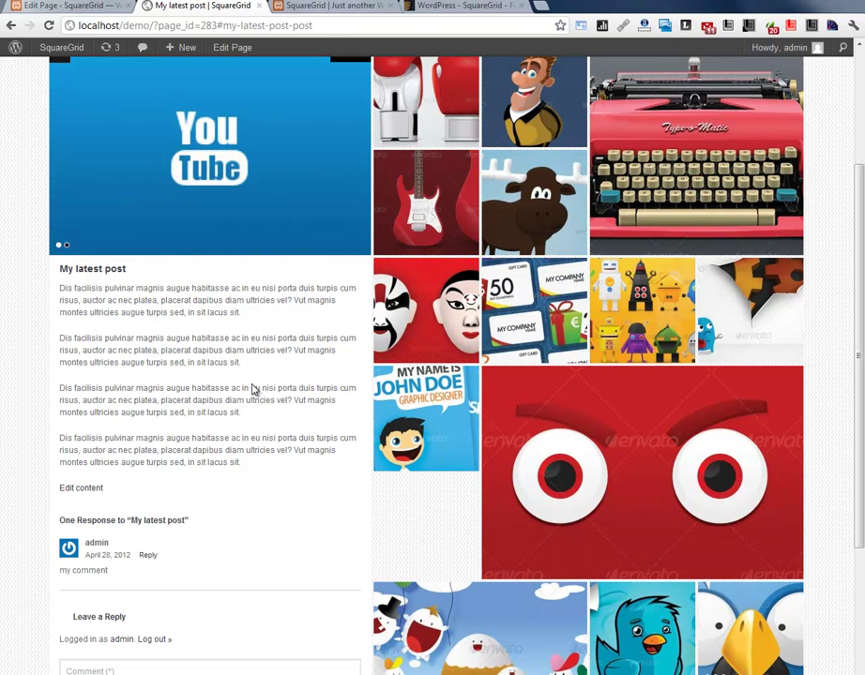
scroll(253, 390, up, 2)
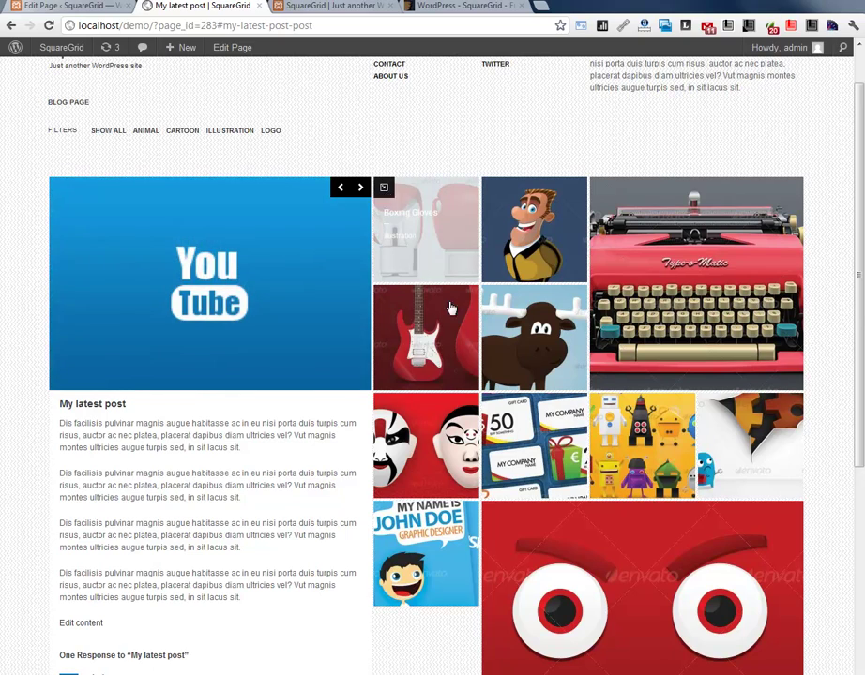
scroll(503, 431, down, 1)
scroll(478, 420, up, 2)
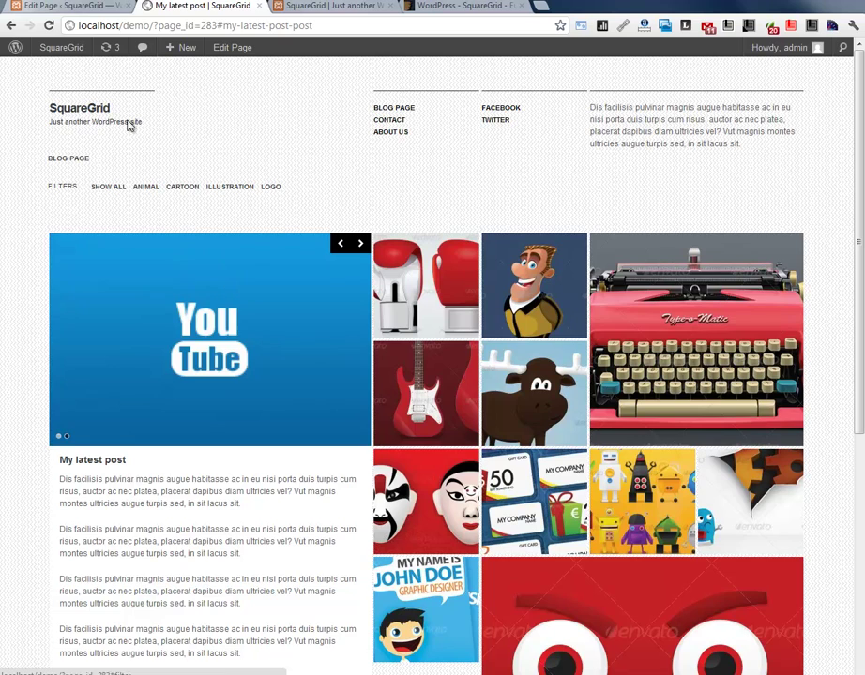
Step: Include the Audio Post category on the Blog page and update it
click(58, 6)
scroll(210, 314, down, 2)
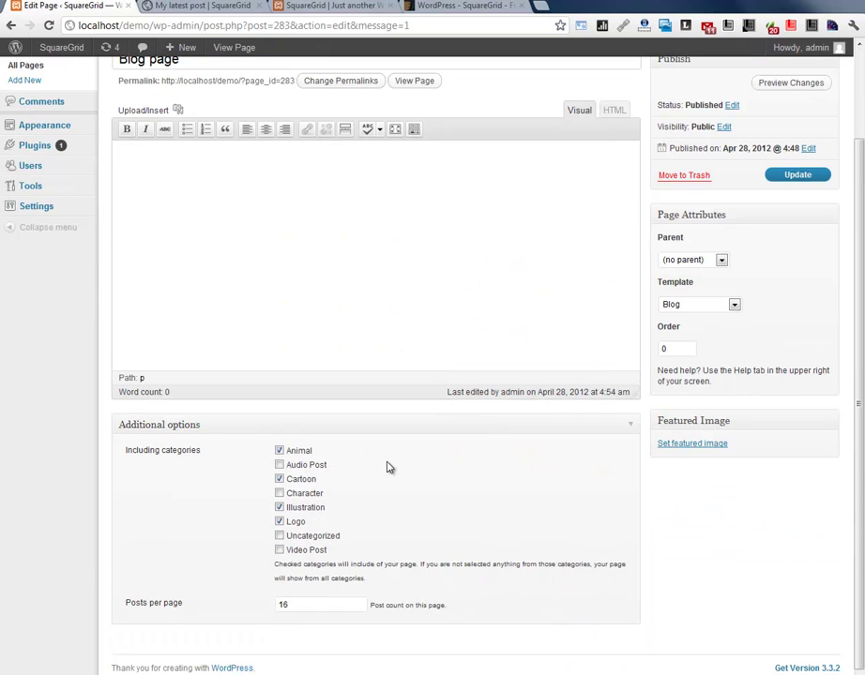
click(278, 465)
click(784, 176)
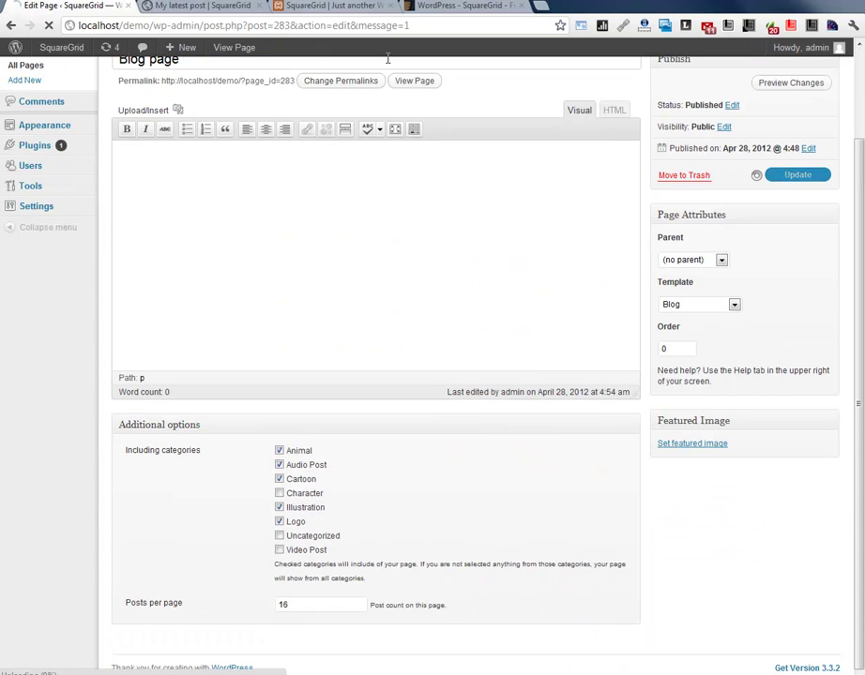
Step: Reload the live post page, then bring up the Main menu under Appearance > Menus
click(211, 7)
click(48, 25)
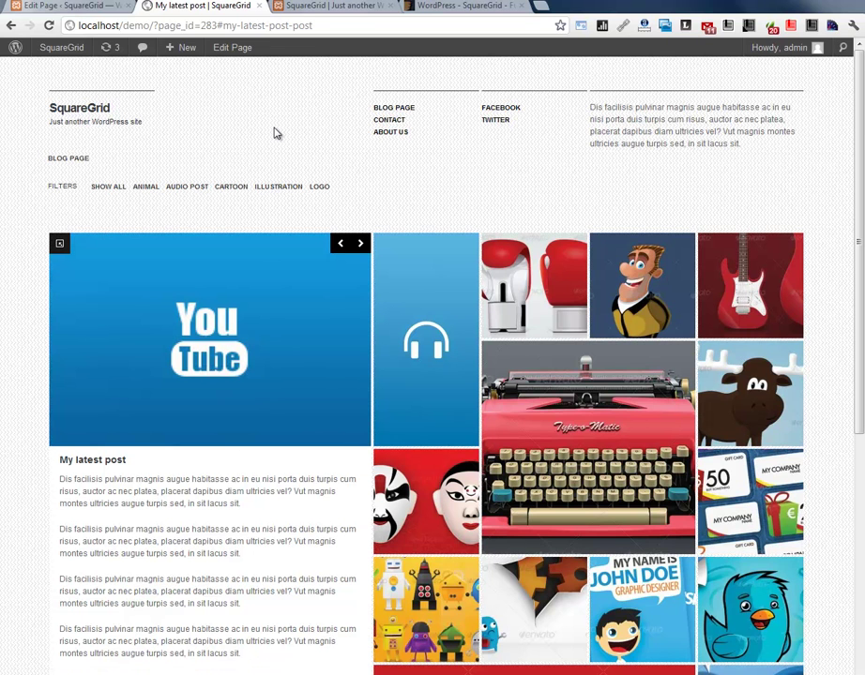
click(60, 8)
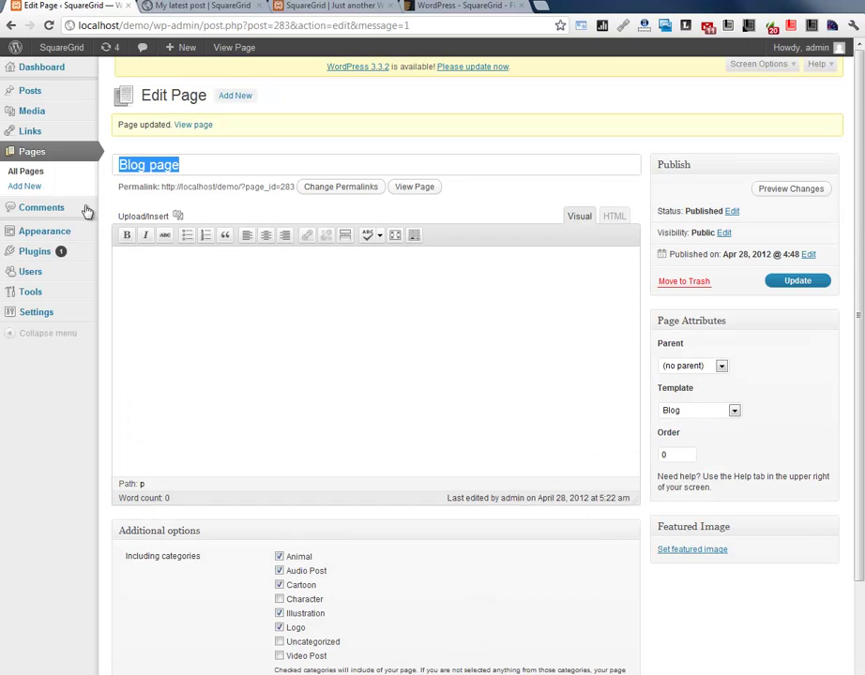
mouse_move(44, 230)
click(124, 259)
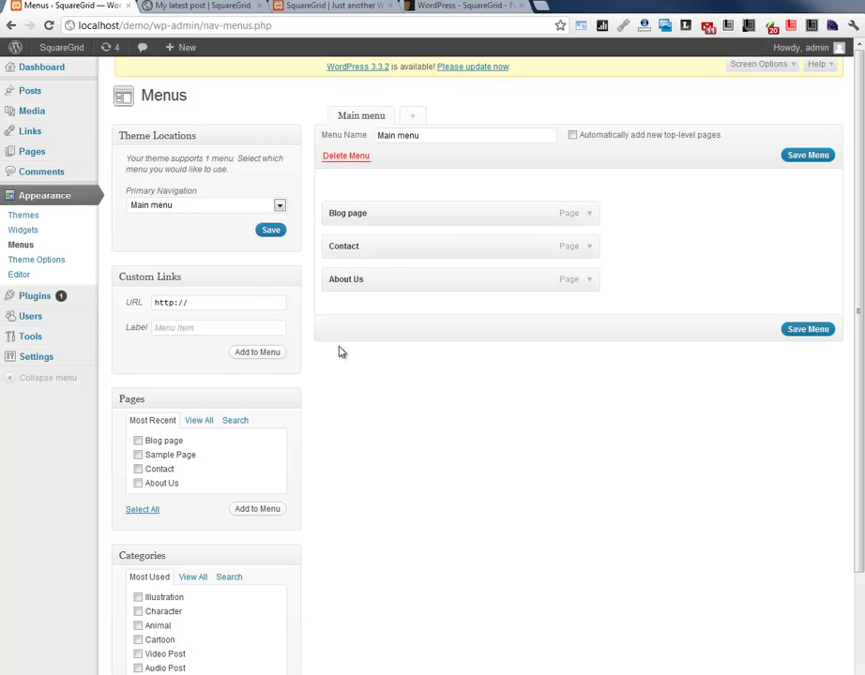
Step: Review the Social tab of the SquareGrid Theme Options, including Facebook and Twitter links
click(77, 261)
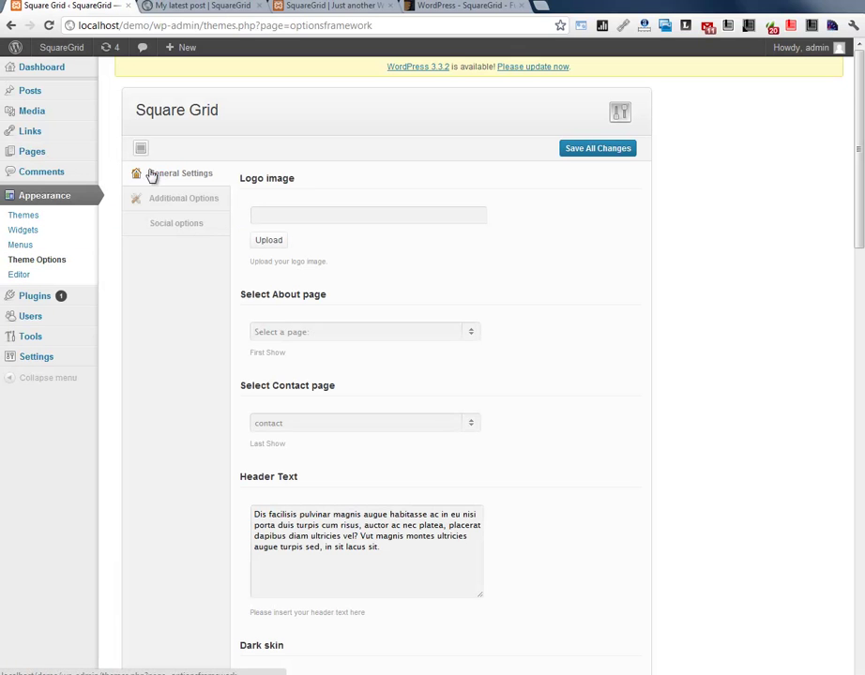
click(176, 225)
scroll(192, 254, down, 1)
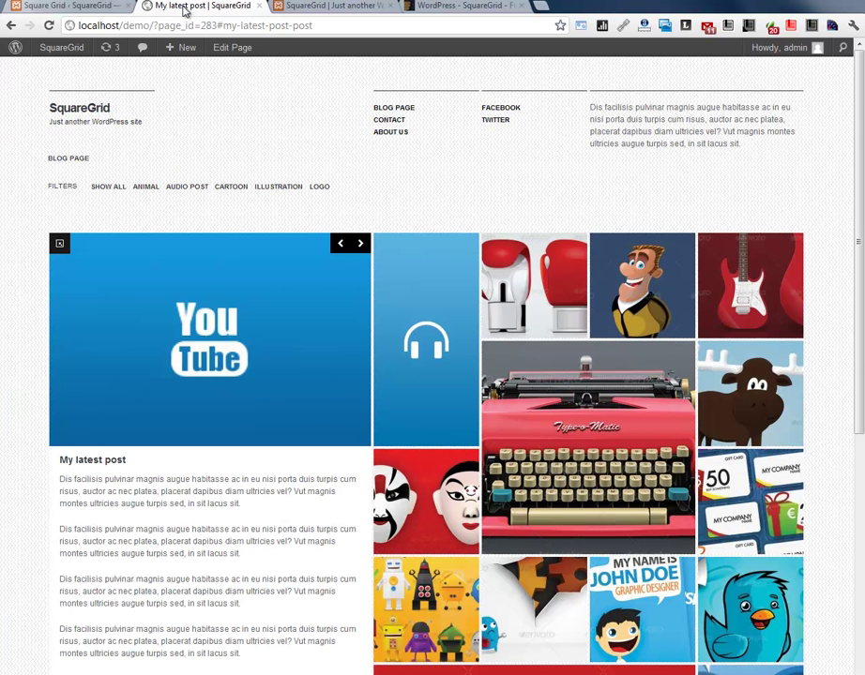
Step: Expand the Audio Post Format tile and inspect its audio player, share options and comment form
scroll(363, 399, down, 1)
scroll(363, 396, up, 1)
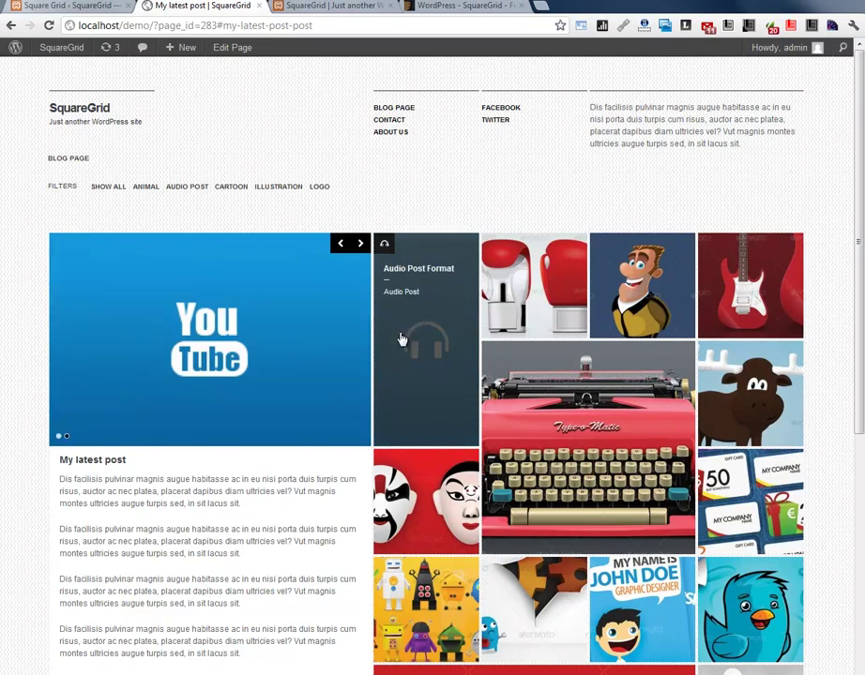
click(433, 335)
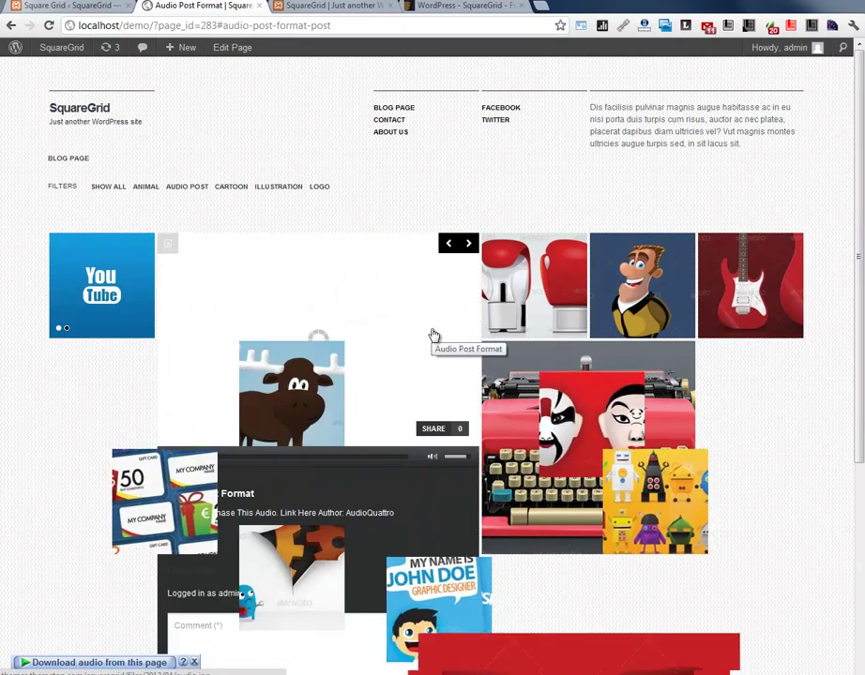
scroll(434, 375, down, 1)
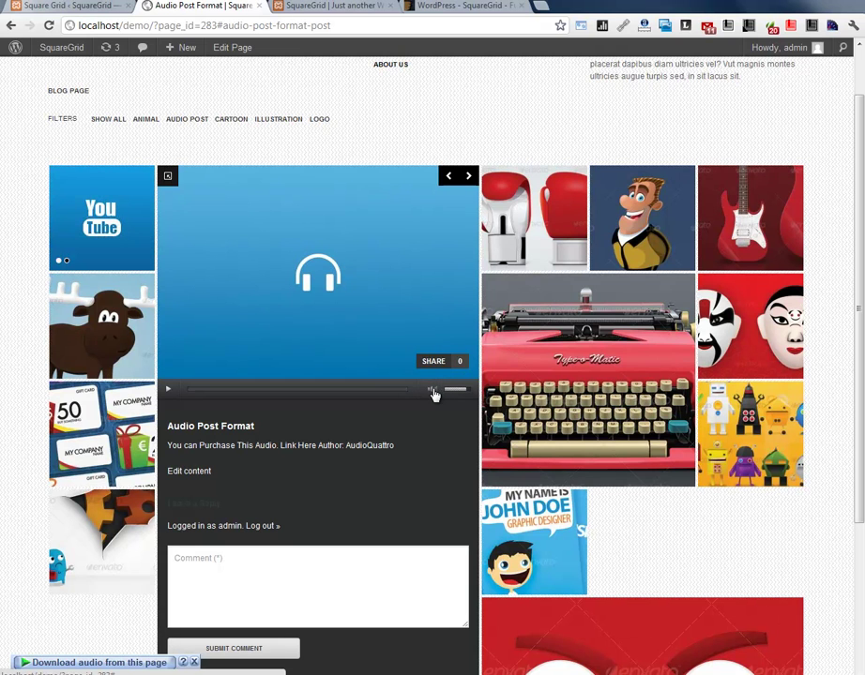
mouse_move(435, 428)
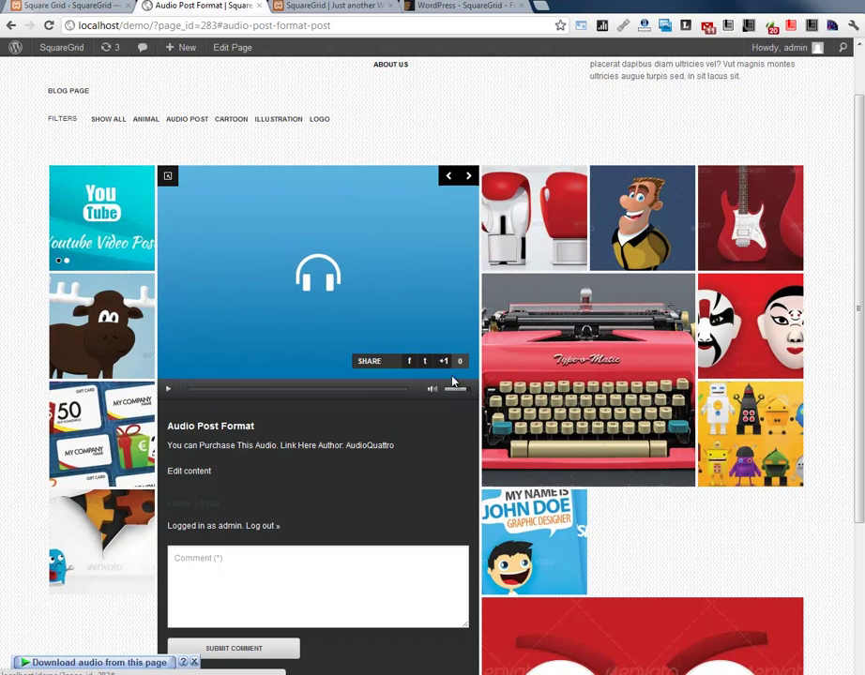
scroll(675, 534, down, 1)
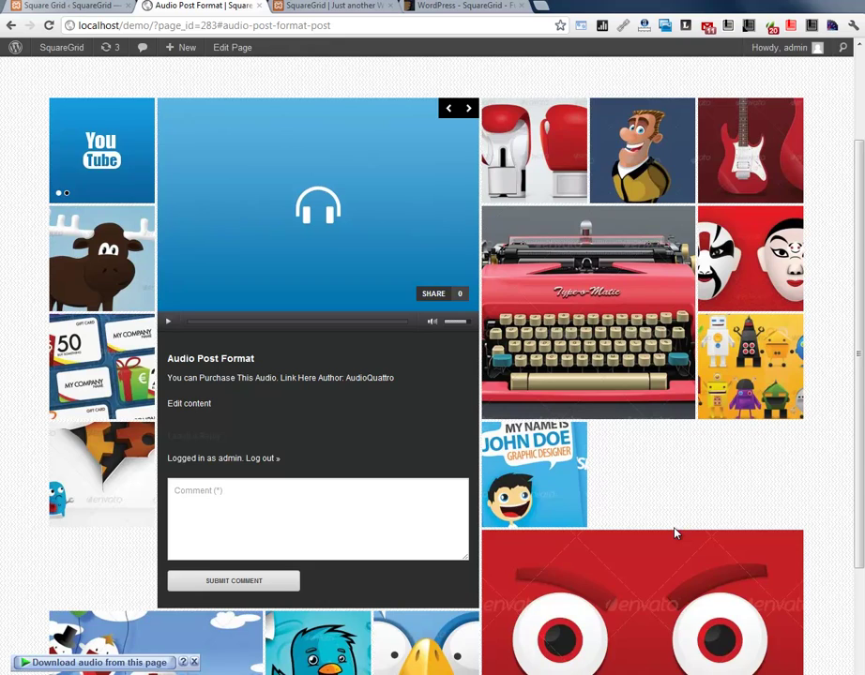
scroll(647, 507, up, 3)
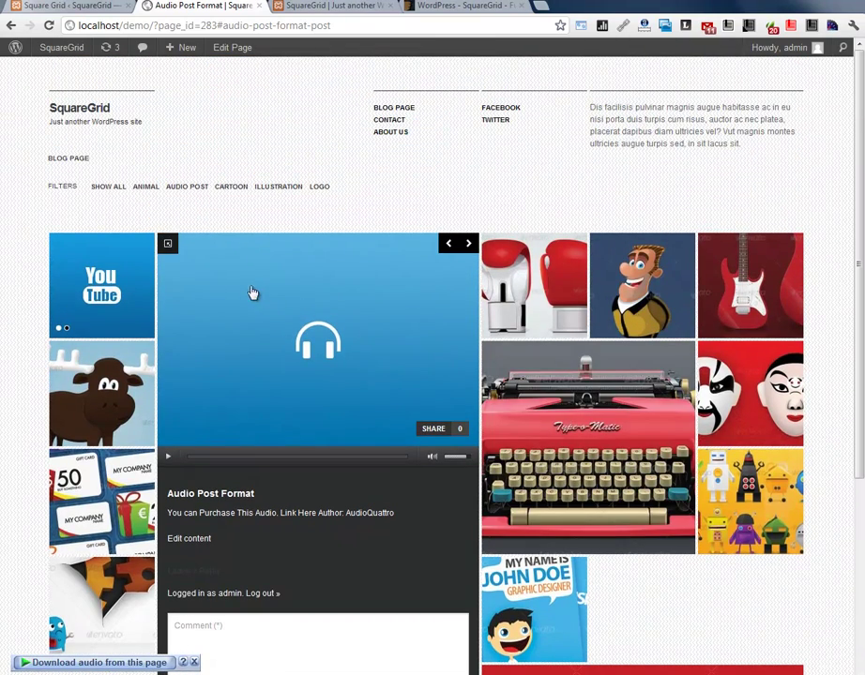
Step: Add Video Post to the Blog page's included categories and update the page
click(93, 8)
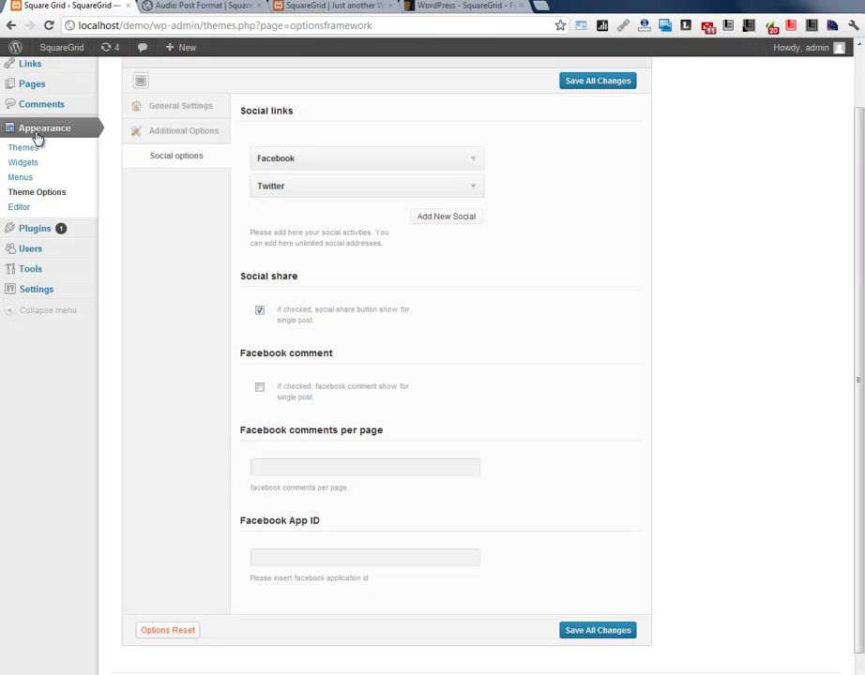
click(34, 84)
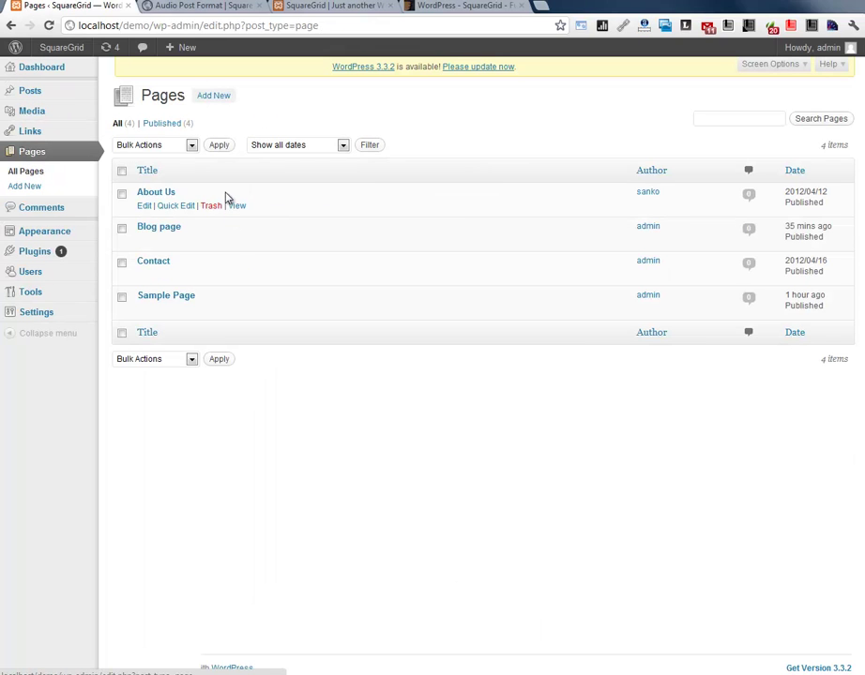
click(155, 230)
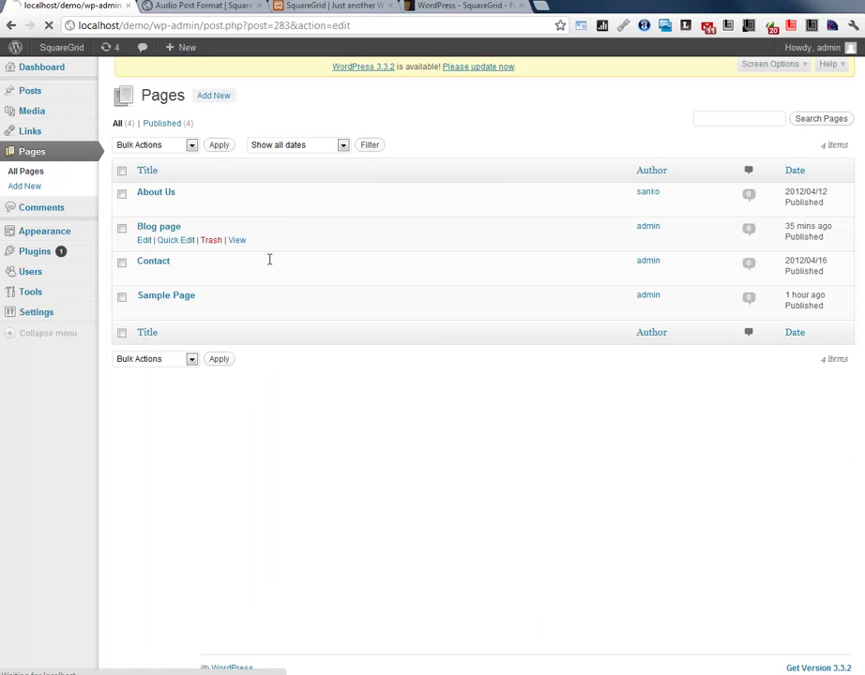
scroll(288, 302, down, 1)
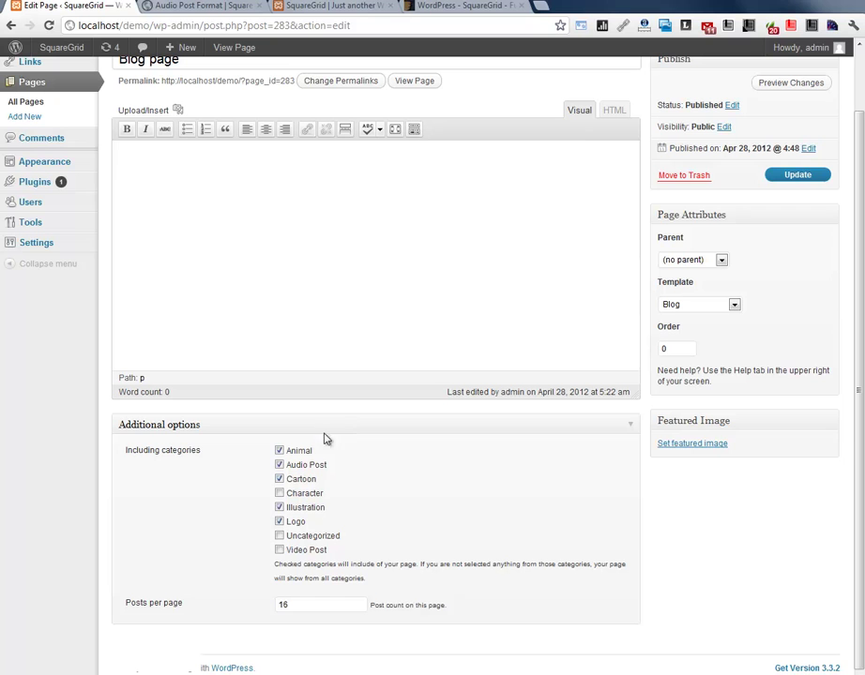
click(279, 549)
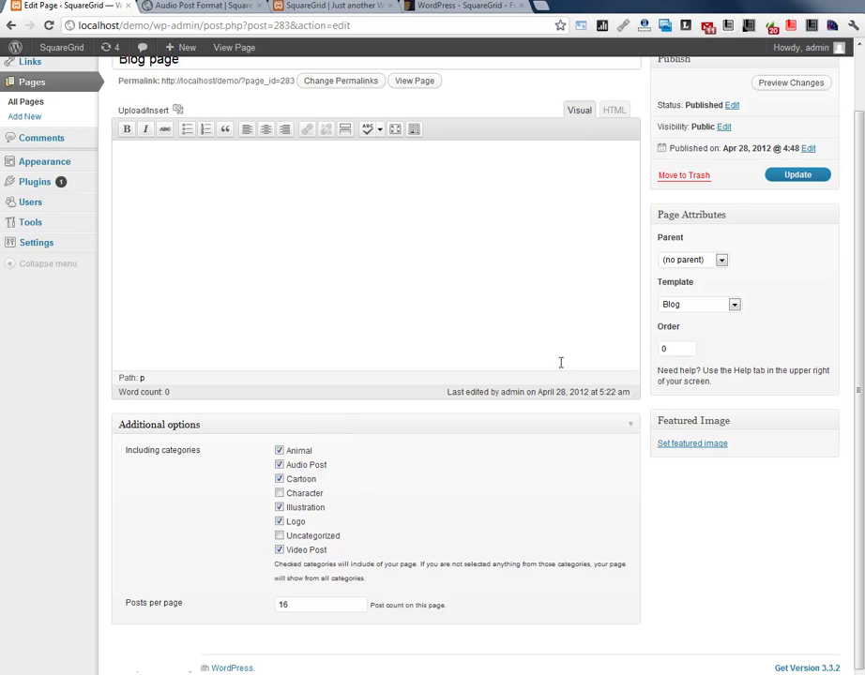
click(791, 178)
click(209, 5)
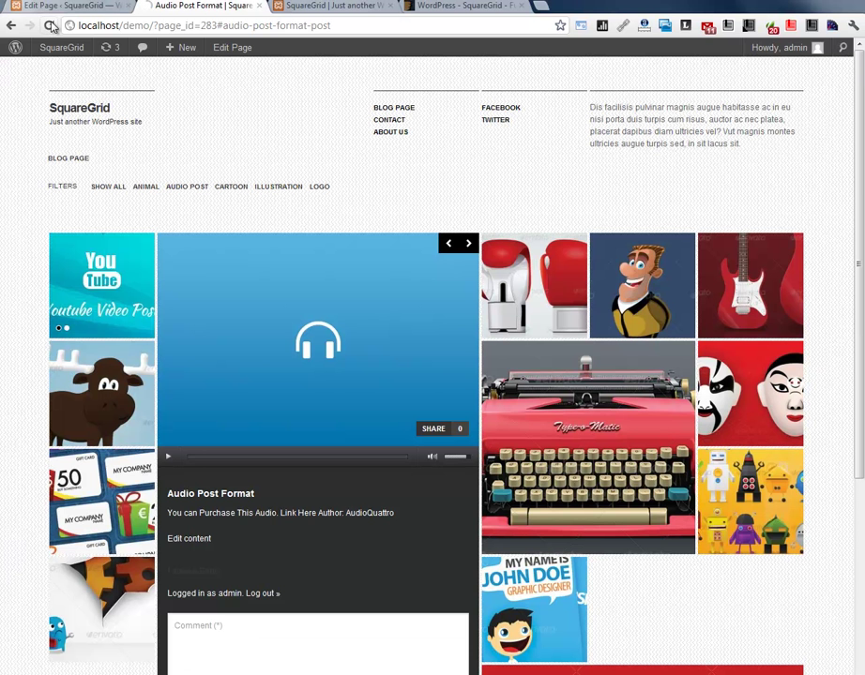
Step: Reload the live Blog page, then expand and collapse the new Youtube Video Post tile
click(50, 26)
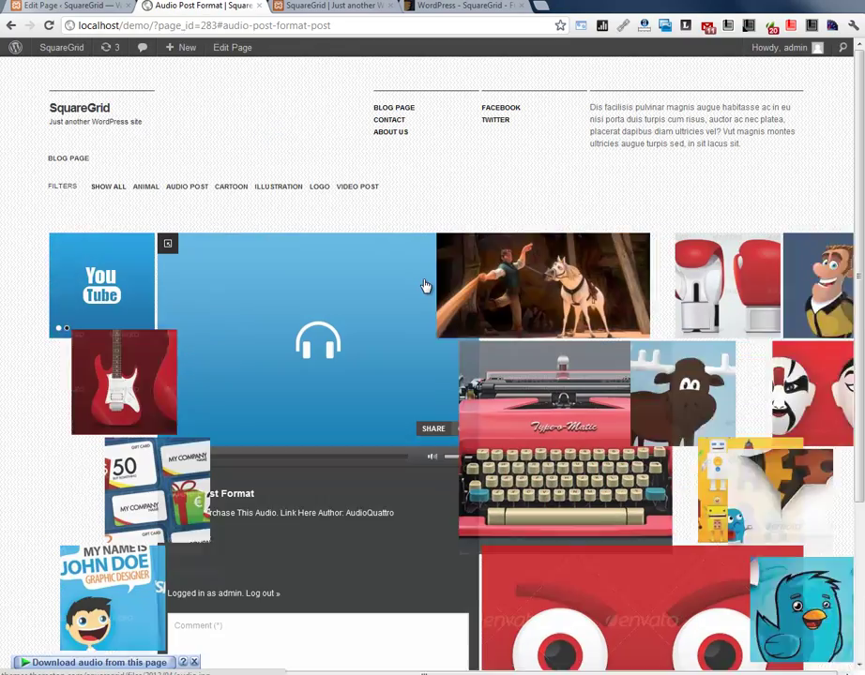
scroll(425, 285, down, 5)
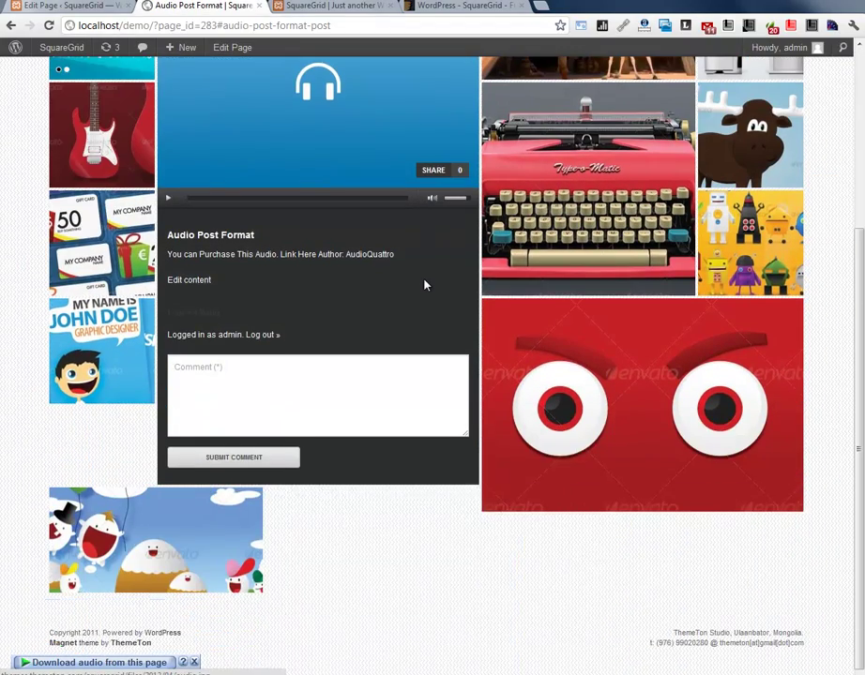
scroll(425, 285, up, 4)
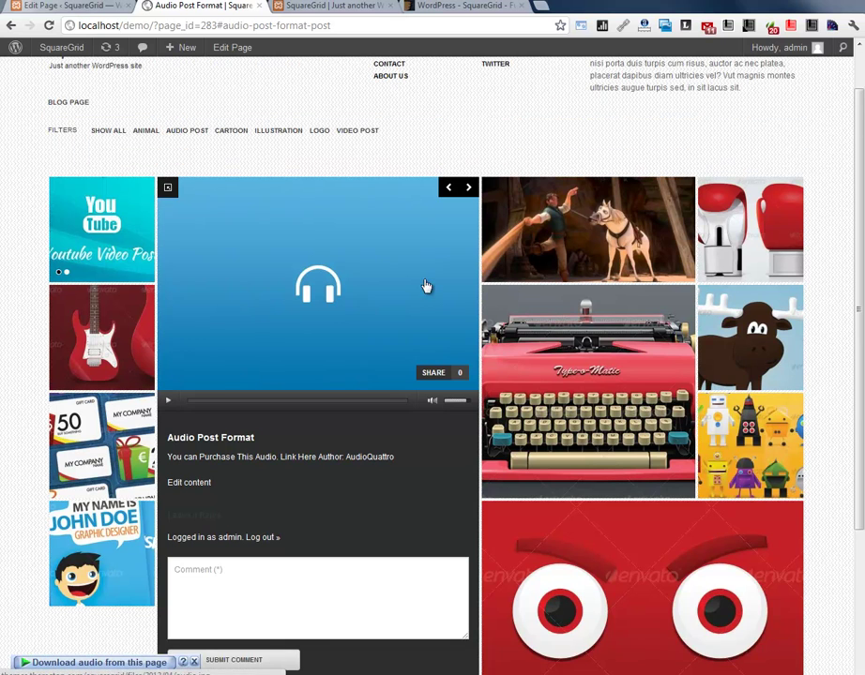
scroll(425, 174, up, 1)
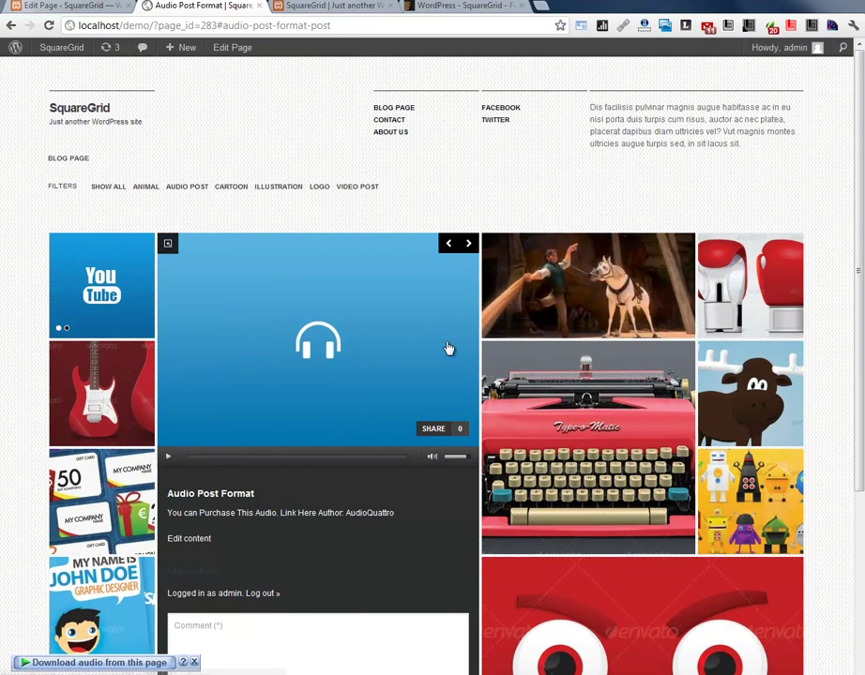
click(558, 294)
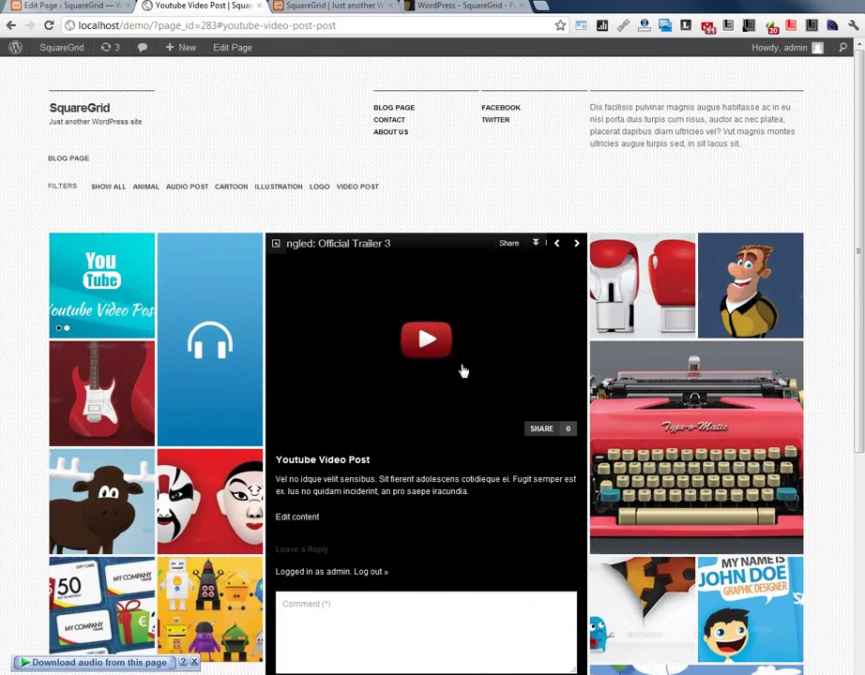
click(276, 244)
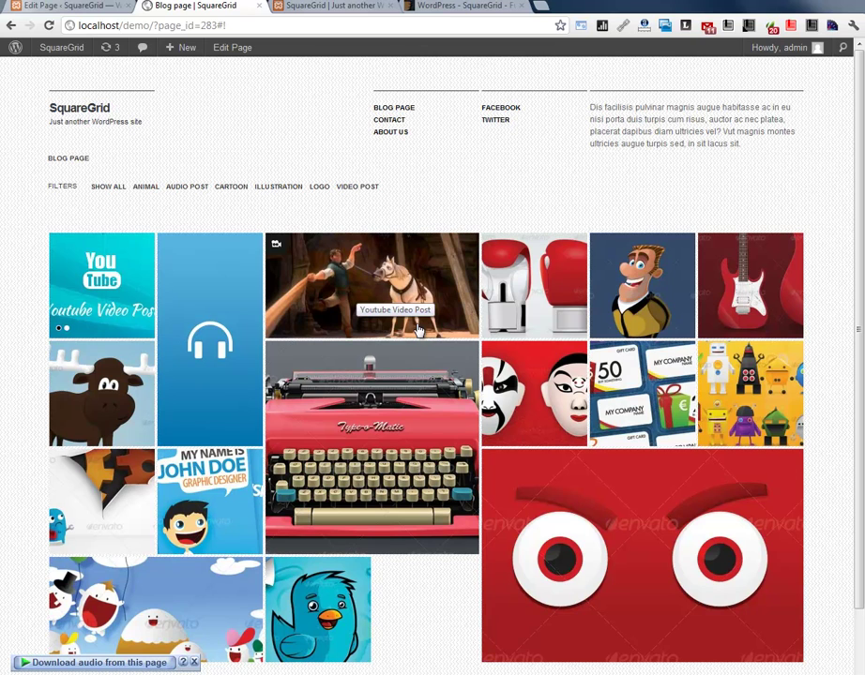
Step: Expand the Boxing Gloves tile, view its image in the lightbox, then close it
click(497, 247)
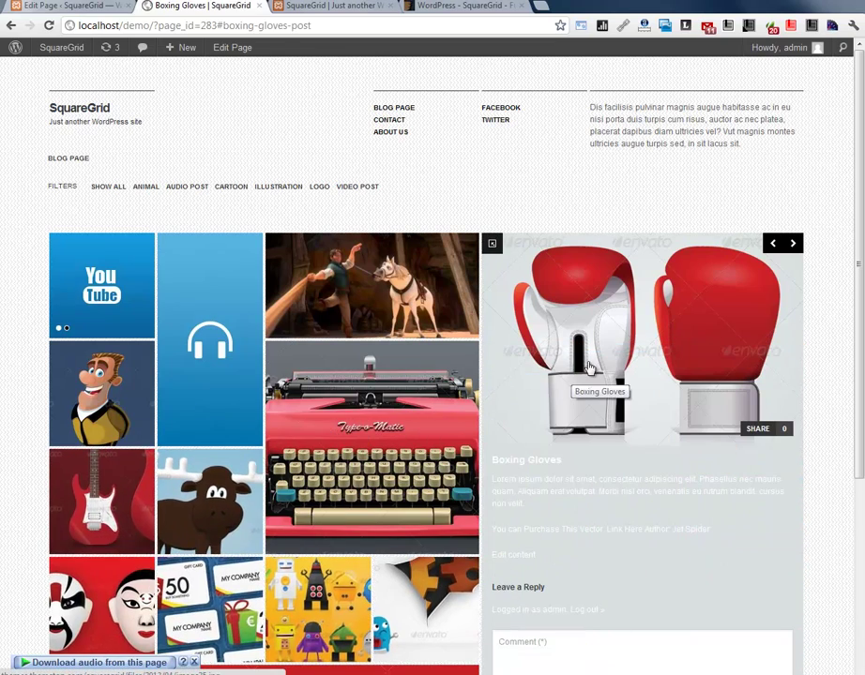
click(638, 332)
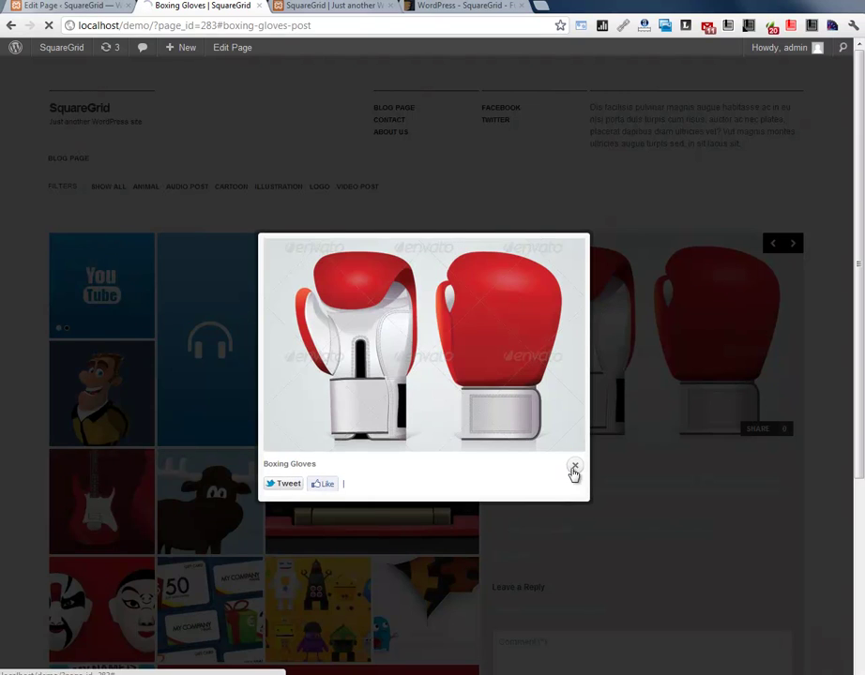
click(575, 466)
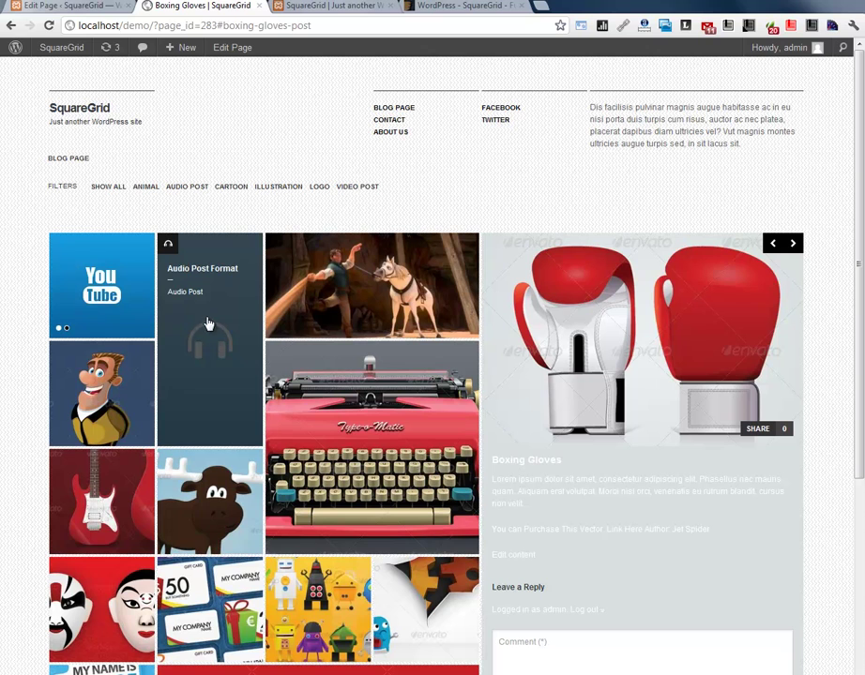
Step: Leave Select opacity at 0.8 in General Settings, then return to the Boxing Gloves post
click(84, 7)
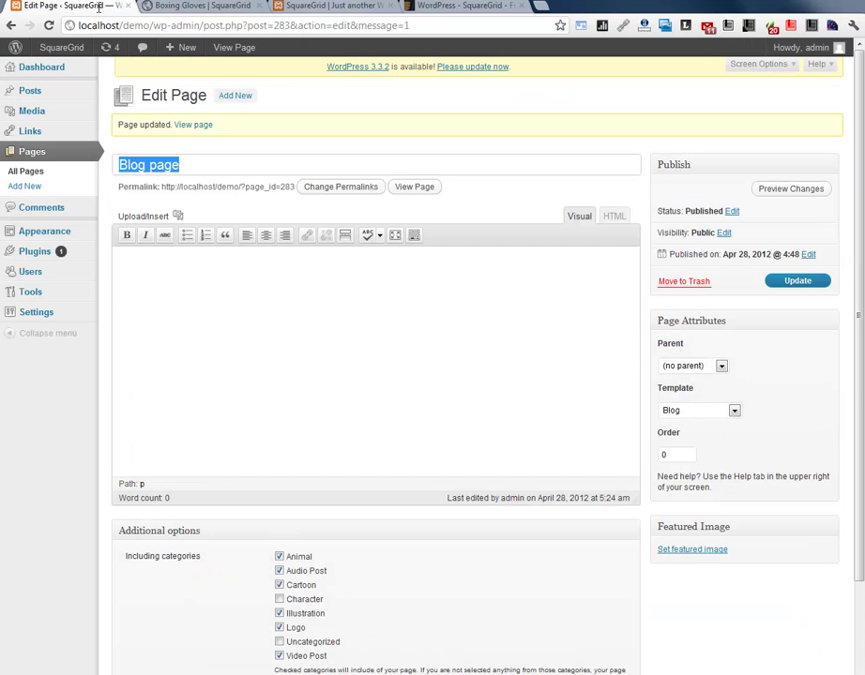
mouse_move(44, 231)
click(147, 277)
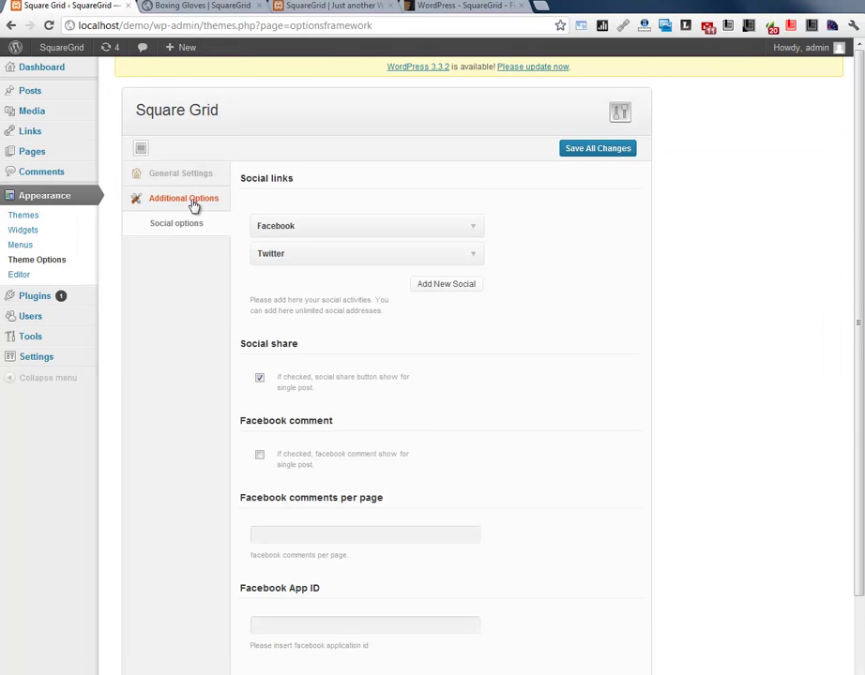
click(175, 198)
click(176, 177)
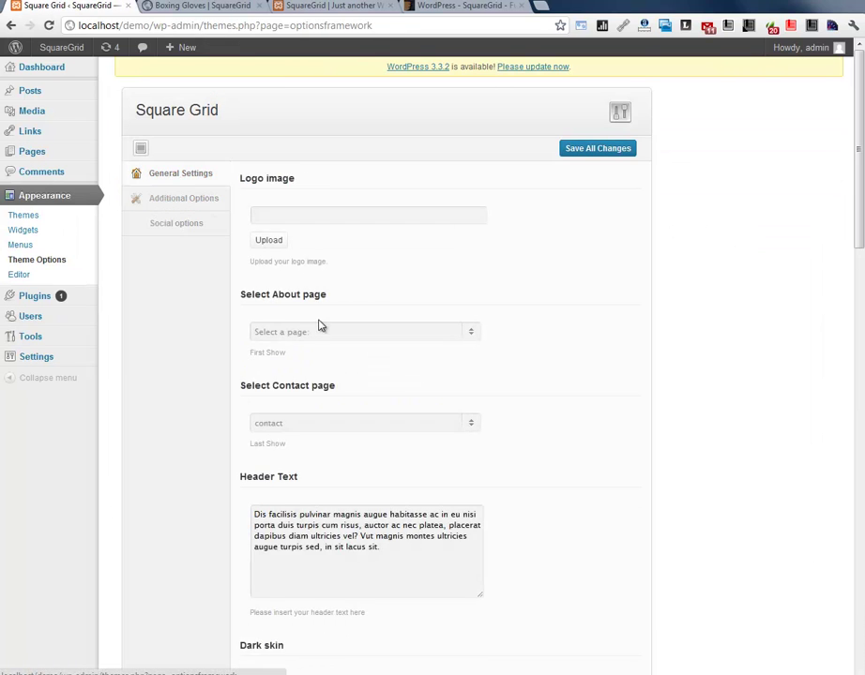
scroll(517, 397, down, 2)
scroll(520, 401, down, 2)
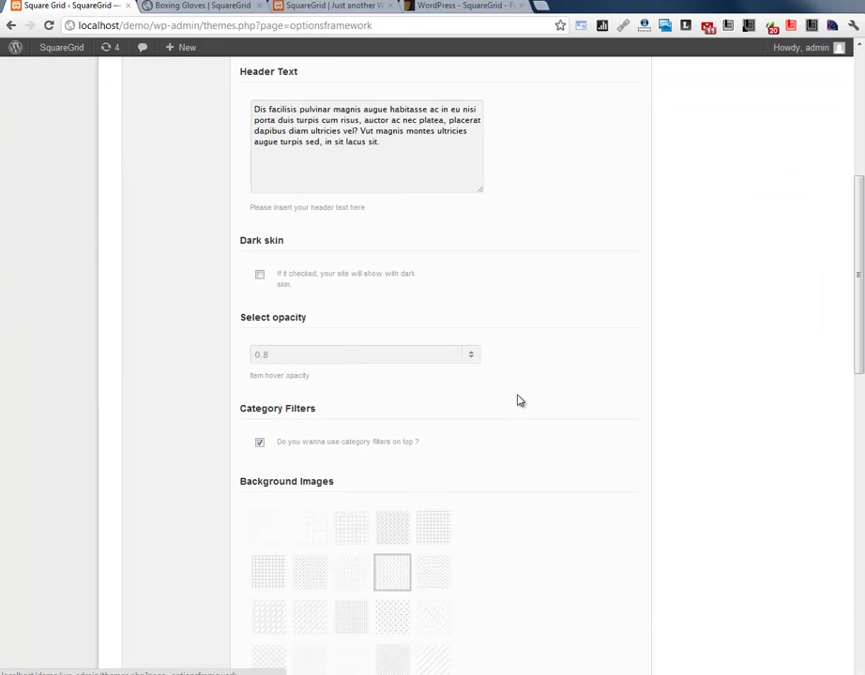
click(465, 358)
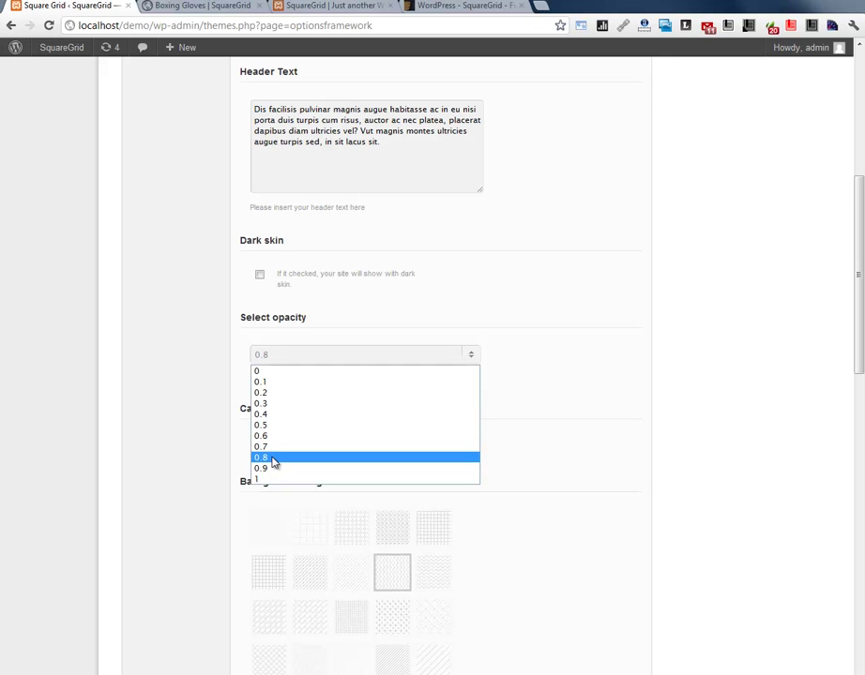
click(162, 5)
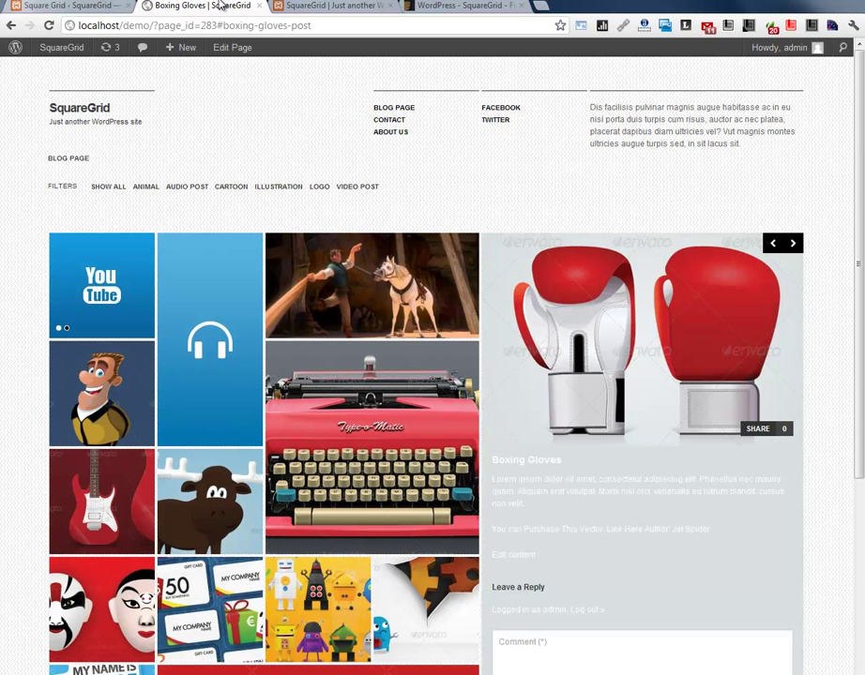
Step: Return to the live Blog page to check the hover overlay on tiles like Retro Typewriter
click(95, 8)
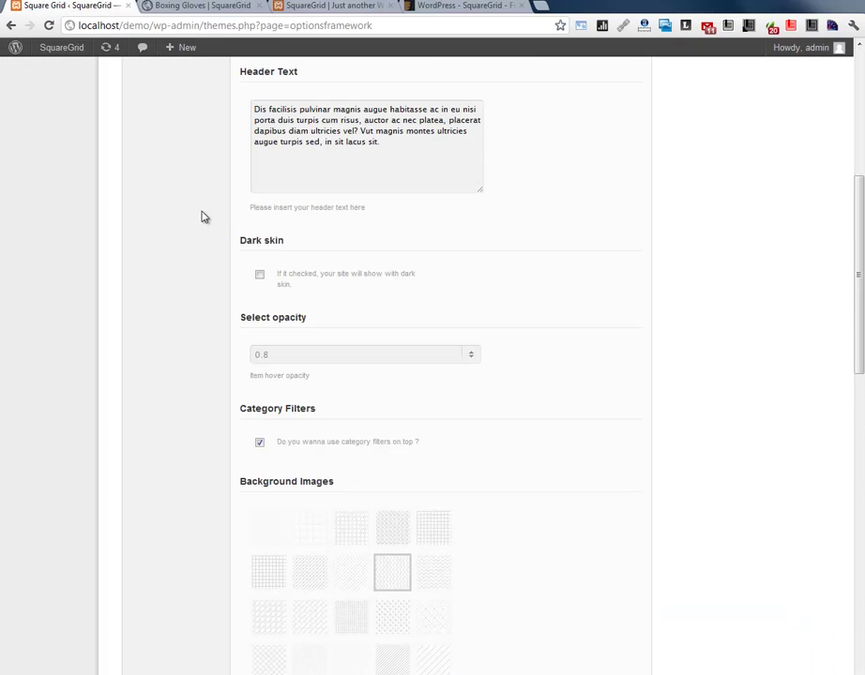
click(328, 6)
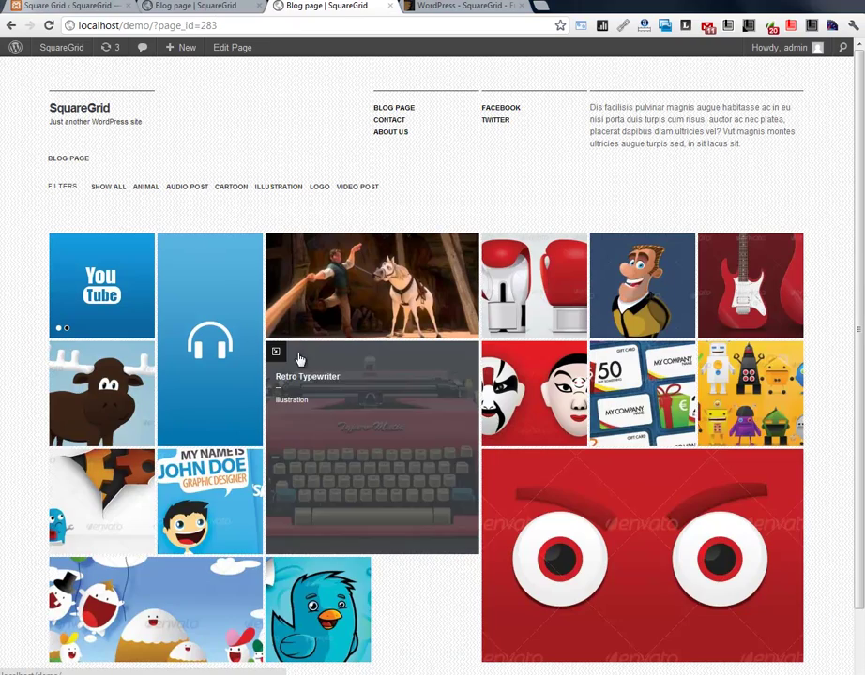